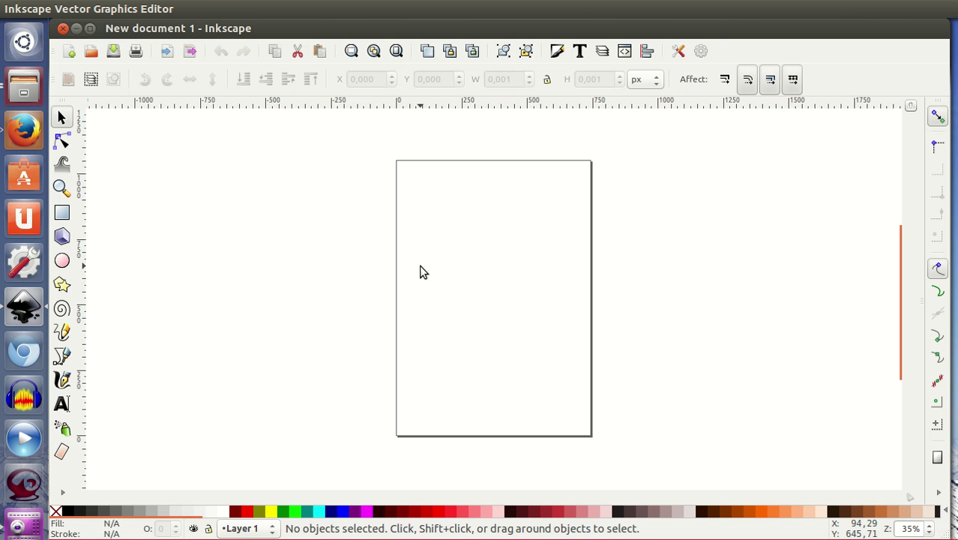
# Step: Import rebel-alliance.png as an embedded image filling the 2550 × 2550 canvas
pyautogui.keyDown('ctrl'); pyautogui.scroll(2, 489, 238); pyautogui.keyUp('ctrl')
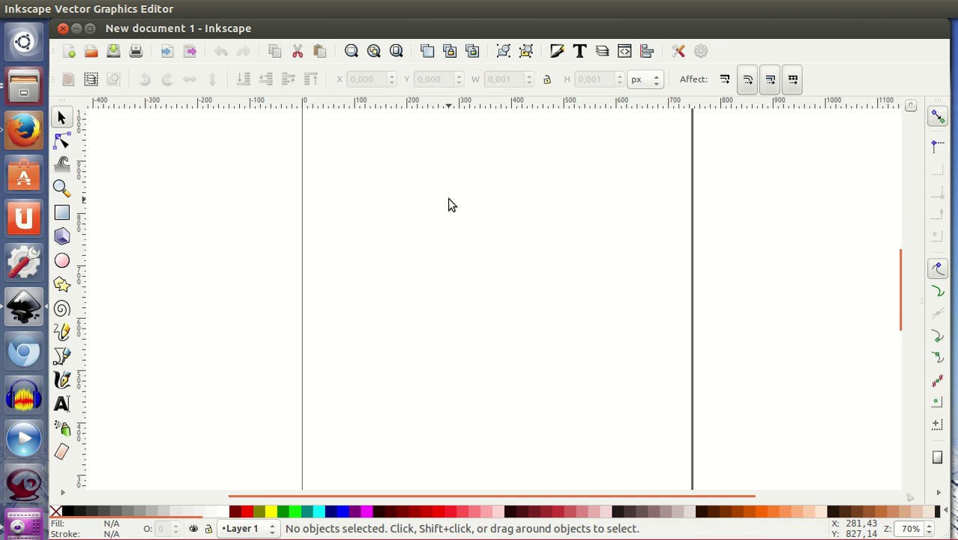
pyautogui.scroll(3, 450, 204)
pyautogui.scroll(-1, 453, 219)
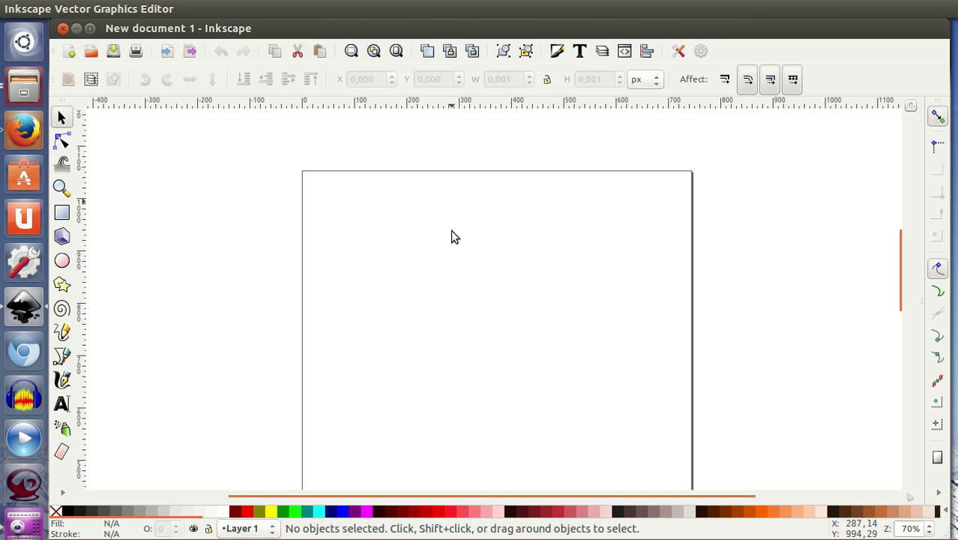
pyautogui.scroll(-4, 451, 237)
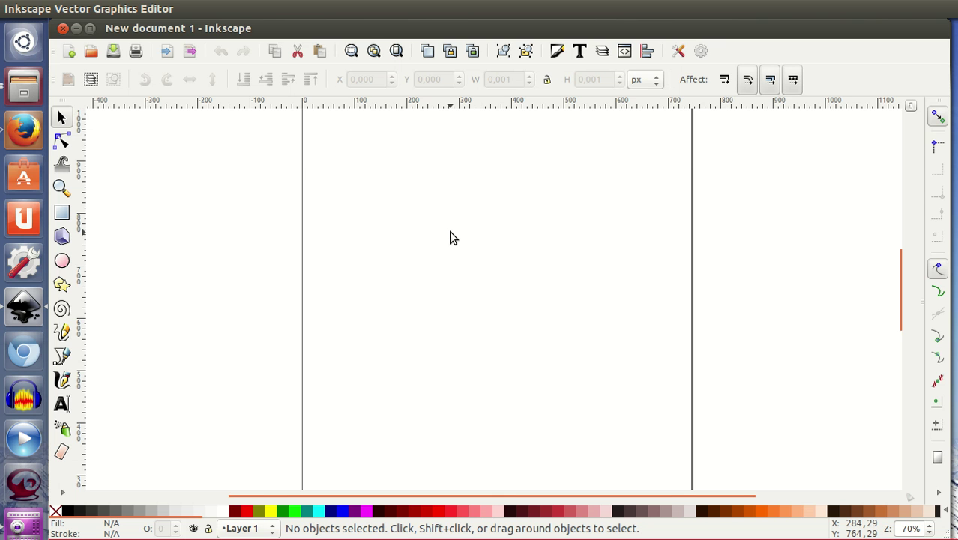
pyautogui.scroll(3, 450, 253)
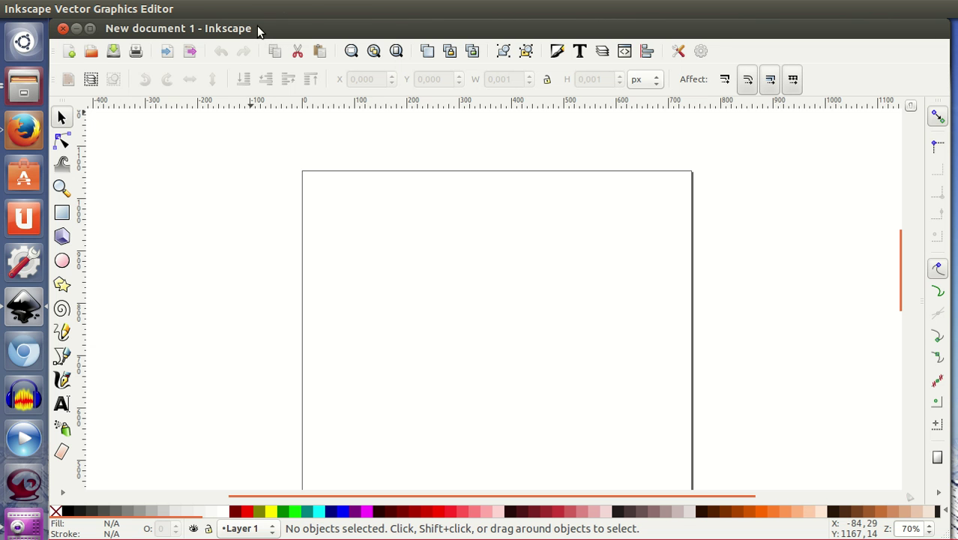
pyautogui.click(61, 9)
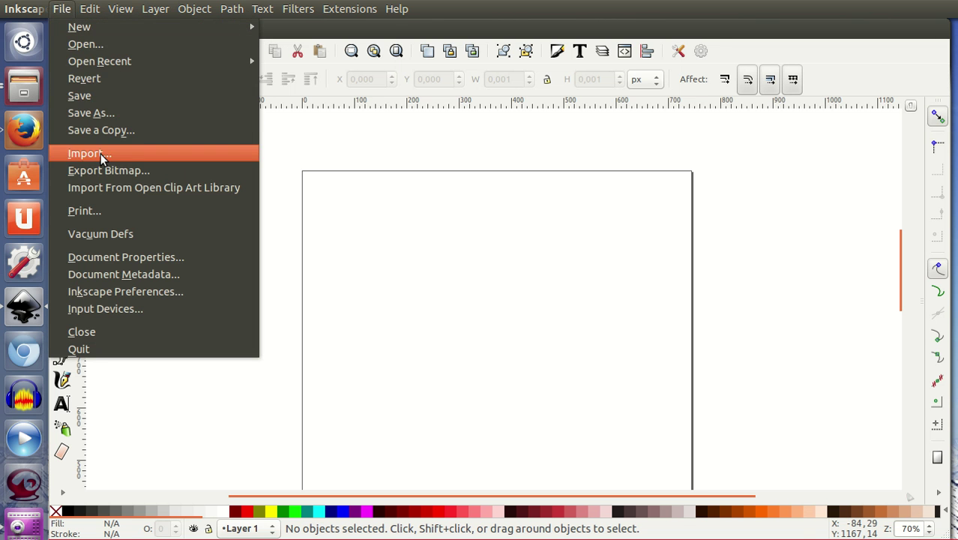
pyautogui.click(100, 154)
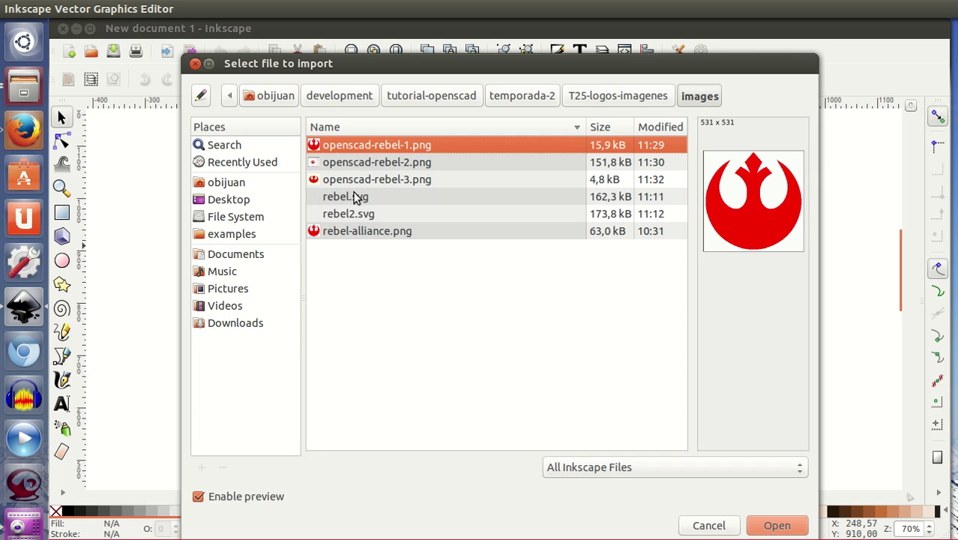
pyautogui.click(349, 233)
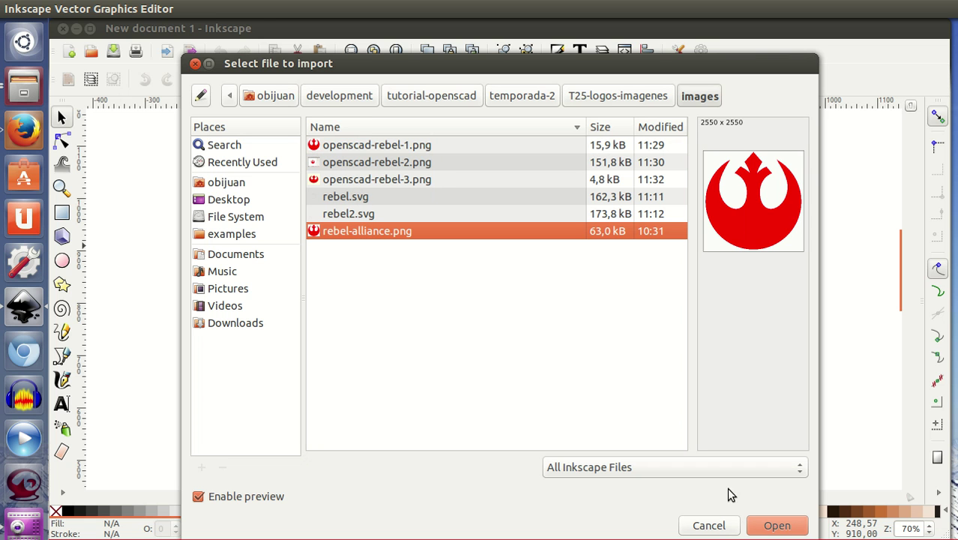
pyautogui.click(774, 526)
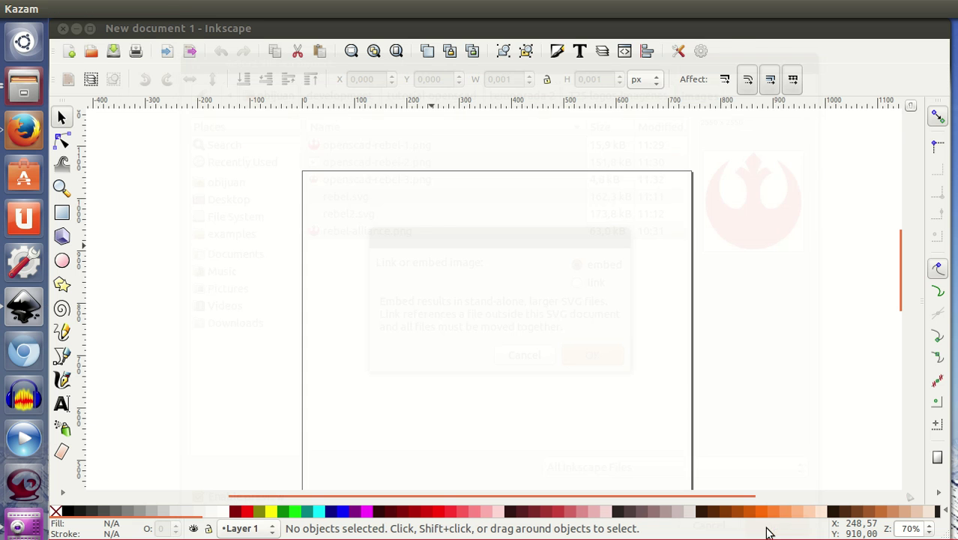
pyautogui.click(593, 358)
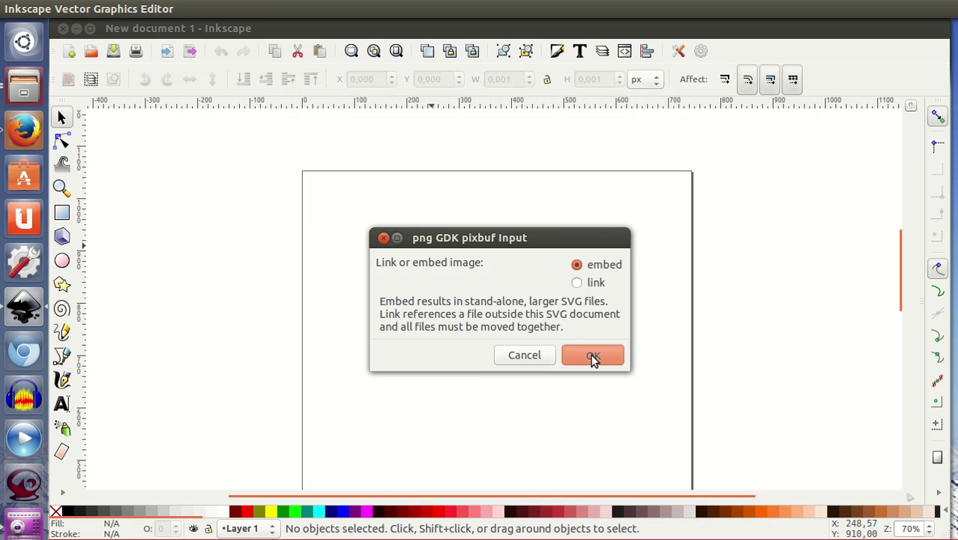
pyautogui.keyDown('ctrl'); pyautogui.scroll(-1, 578, 409); pyautogui.keyUp('ctrl')
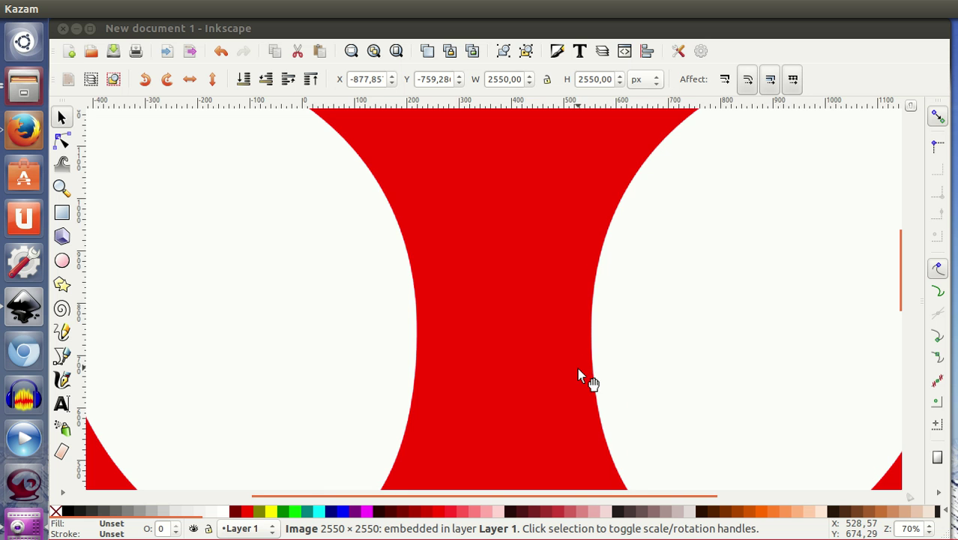
# Step: Scale the oversized emblem down to about 418.571 px square
pyautogui.keyDown('ctrl'); pyautogui.scroll(-2, 578, 377); pyautogui.keyUp('ctrl')
pyautogui.keyDown('ctrl'); pyautogui.scroll(-1, 578, 378); pyautogui.keyUp('ctrl')
pyautogui.scroll(-5, 578, 374)
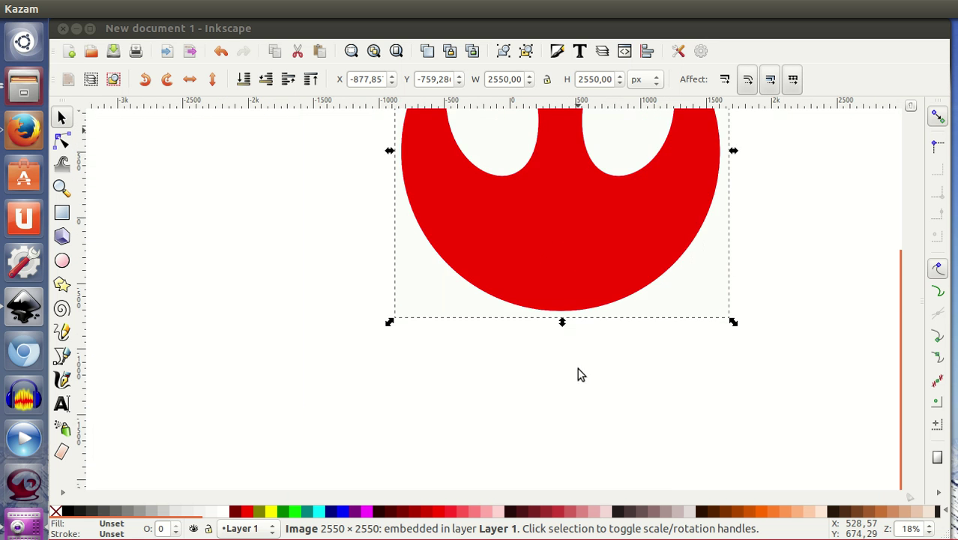
pyautogui.scroll(4, 578, 373)
pyautogui.scroll(-2, 732, 487)
pyautogui.moveTo(732, 440)
pyautogui.mouseDown()
pyautogui.moveTo(645, 373)
pyautogui.moveTo(463, 171)
pyautogui.moveTo(582, 280)
pyautogui.mouseUp()
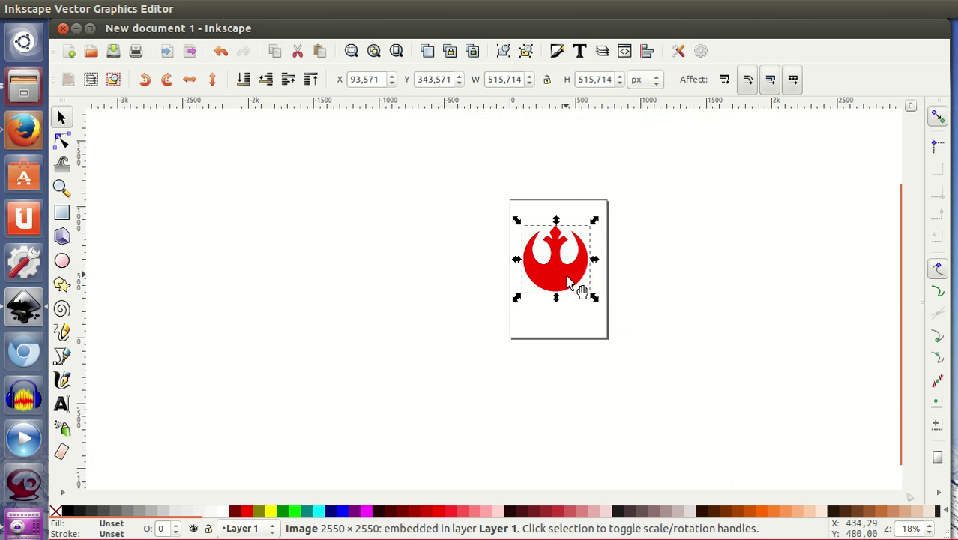
pyautogui.keyDown('ctrl'); pyautogui.scroll(2, 592, 308); pyautogui.keyUp('ctrl')
pyautogui.moveTo(617, 314); pyautogui.dragTo(591, 287)
# Step: Move the shrunken emblem onto the centre of the page
pyautogui.moveTo(553, 255); pyautogui.dragTo(573, 269)
pyautogui.keyDown('ctrl'); pyautogui.scroll(2, 573, 267); pyautogui.keyUp('ctrl')
pyautogui.moveTo(687, 272); pyautogui.dragTo(612, 363)
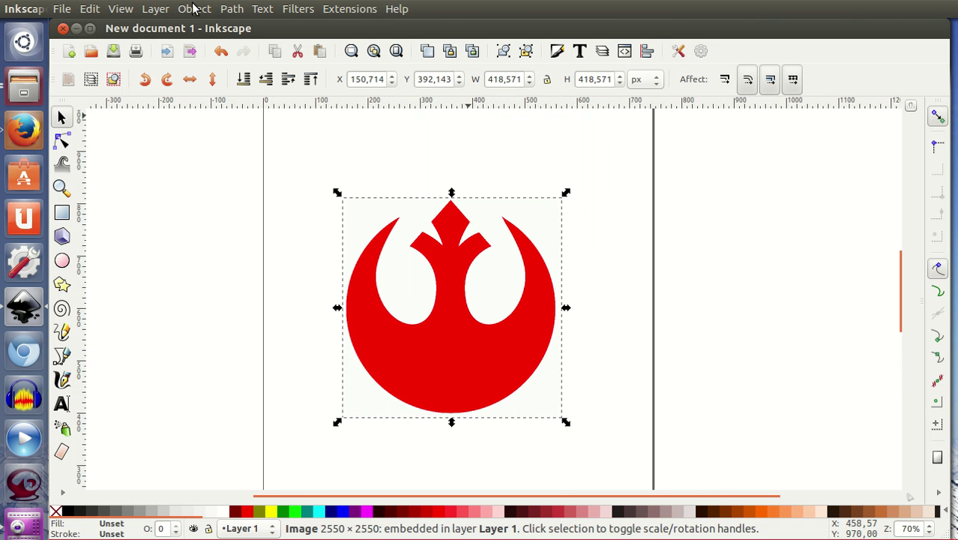
pyautogui.click(156, 9)
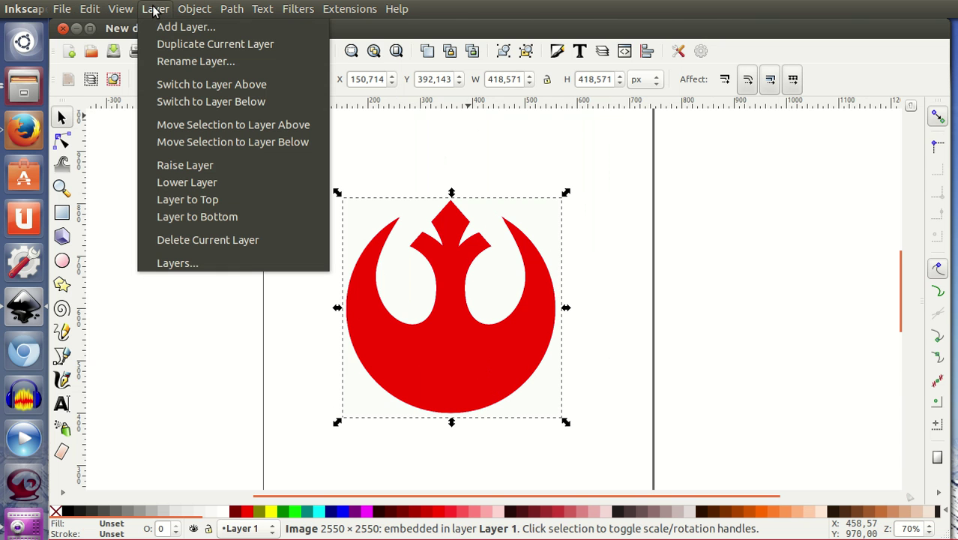
# Step: In the Layers panel, lock Layer 1 and create a new layer named capa1
pyautogui.click(187, 263)
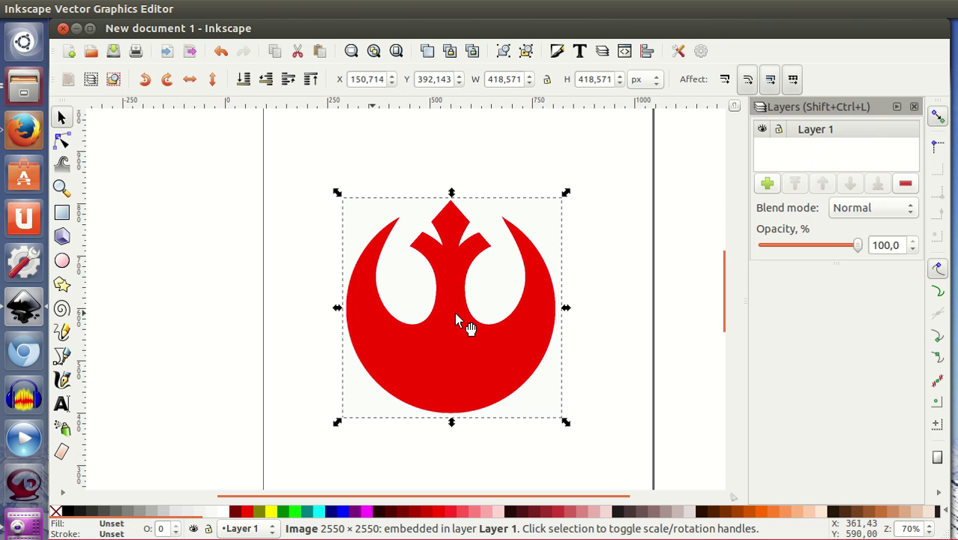
pyautogui.click(763, 130)
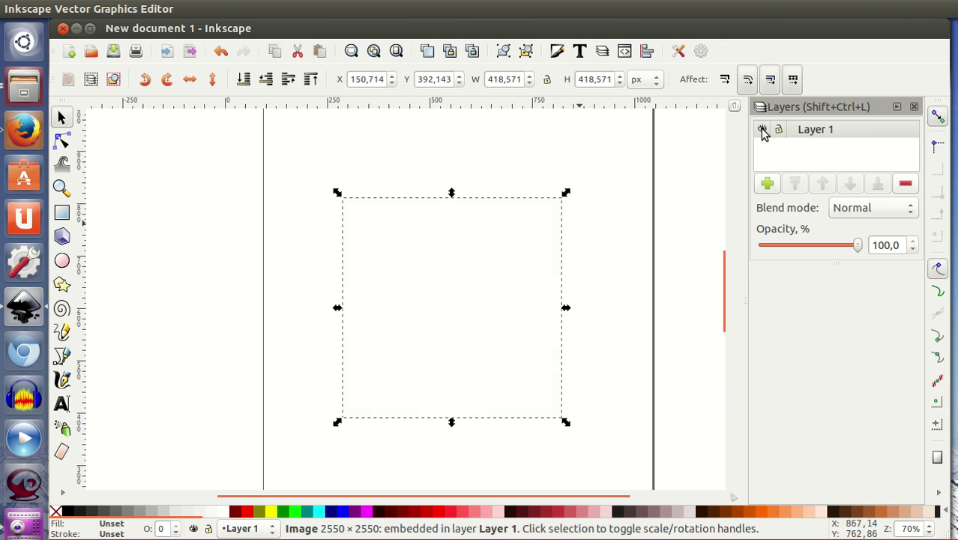
pyautogui.click(762, 130)
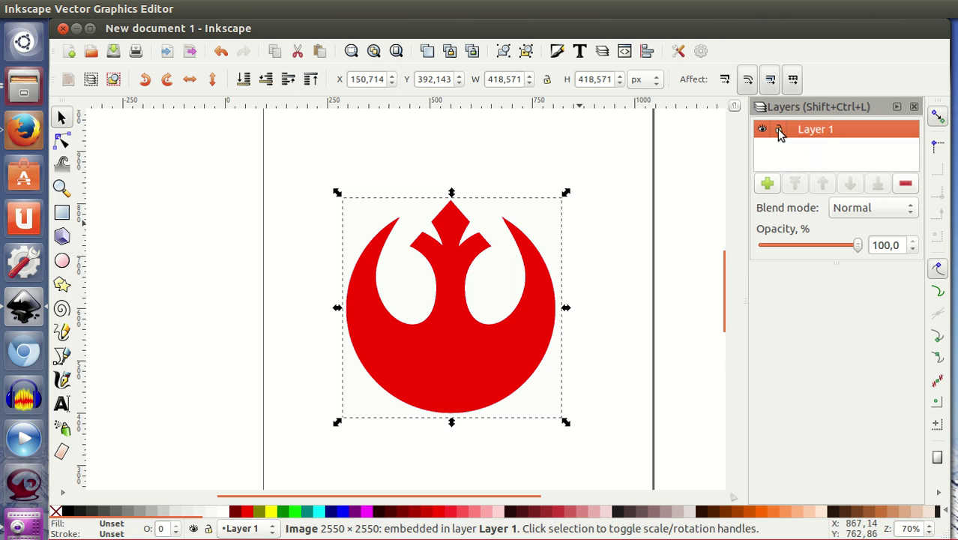
pyautogui.click(780, 131)
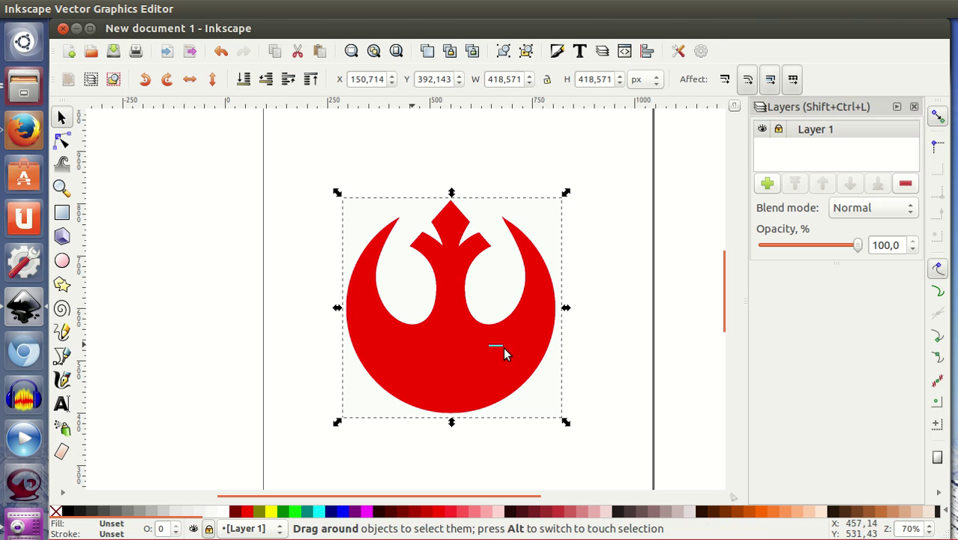
pyautogui.click(768, 184)
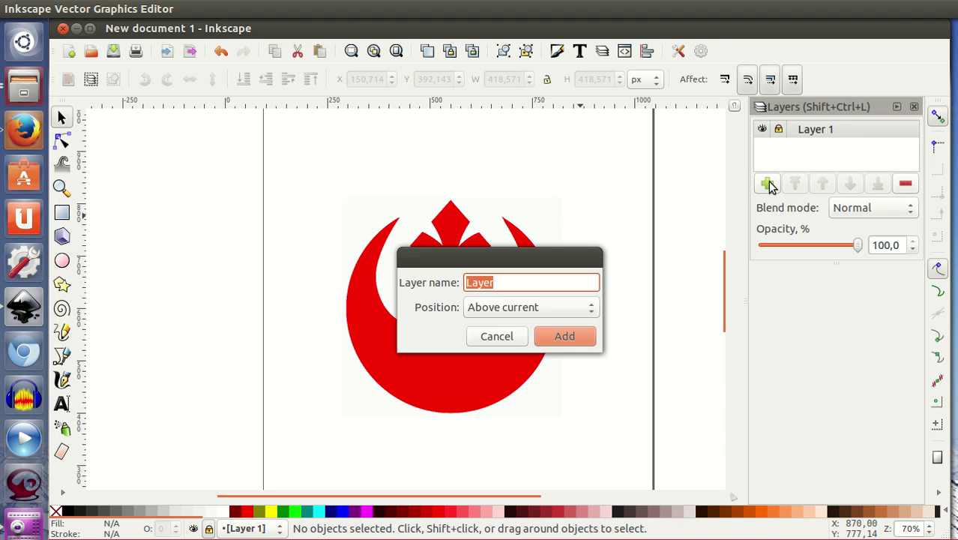
pyautogui.write('capa1')
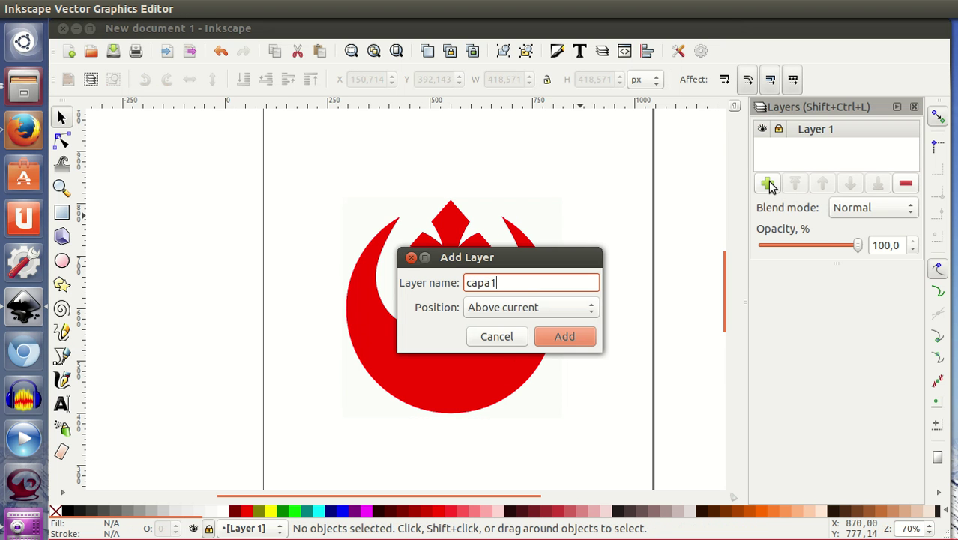
pyautogui.press('Return')
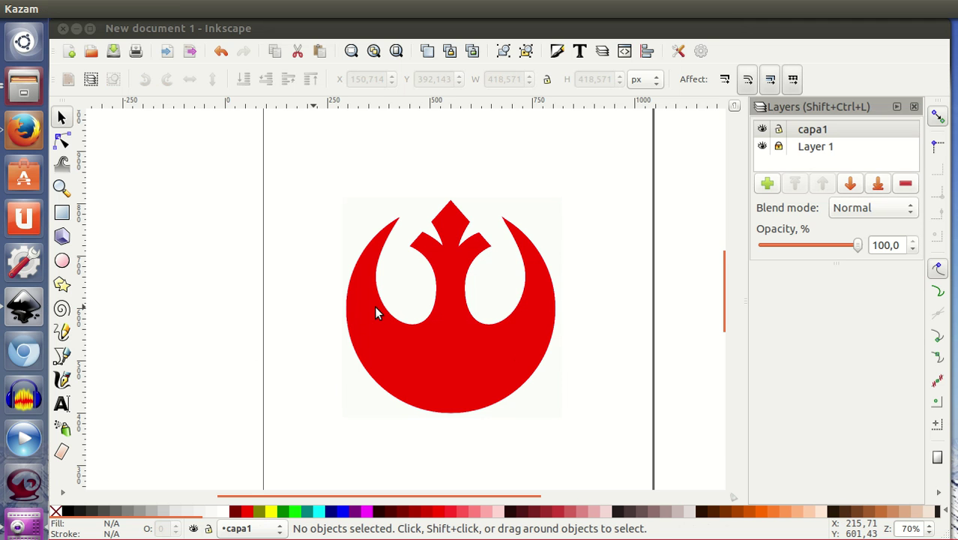
pyautogui.click(62, 355)
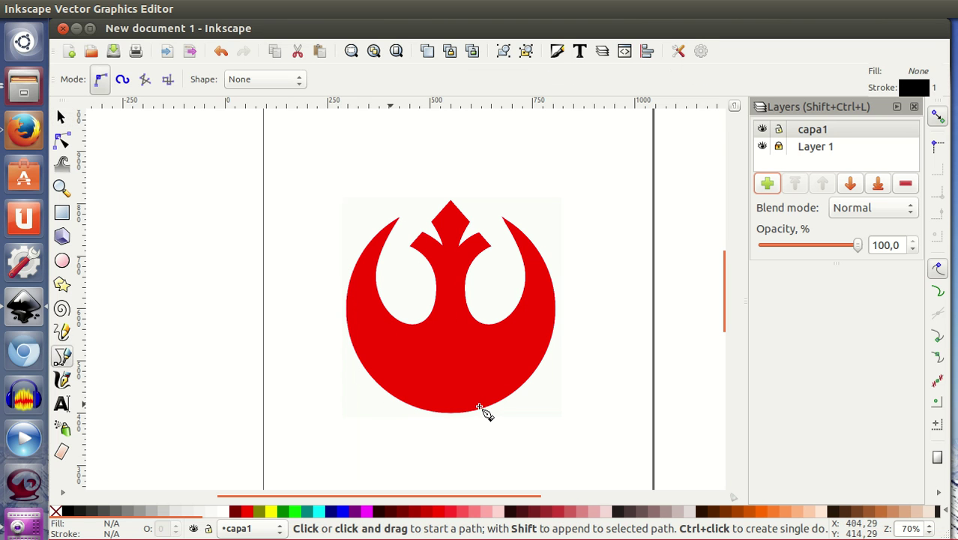
# Step: Start the Bezier outline at the left wing tip, tracing the left edge, bottom and right side
pyautogui.scroll(1, 486, 413)
pyautogui.scroll(1, 491, 414)
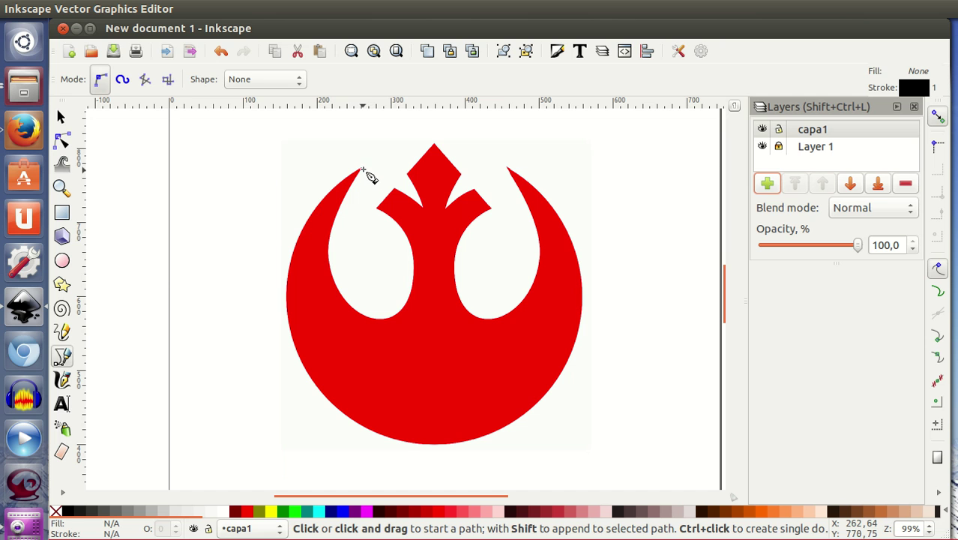
pyautogui.click(360, 169)
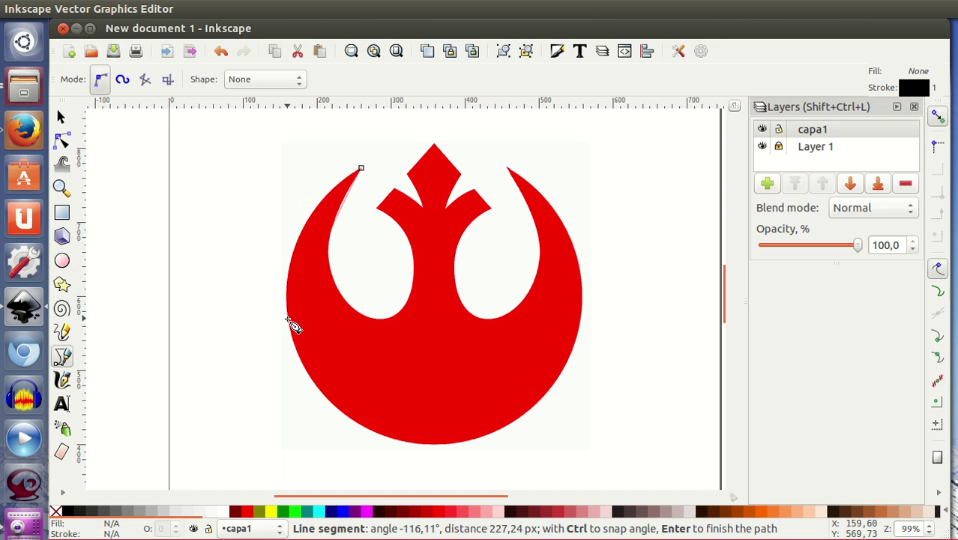
pyautogui.moveTo(291, 323); pyautogui.dragTo(314, 382)
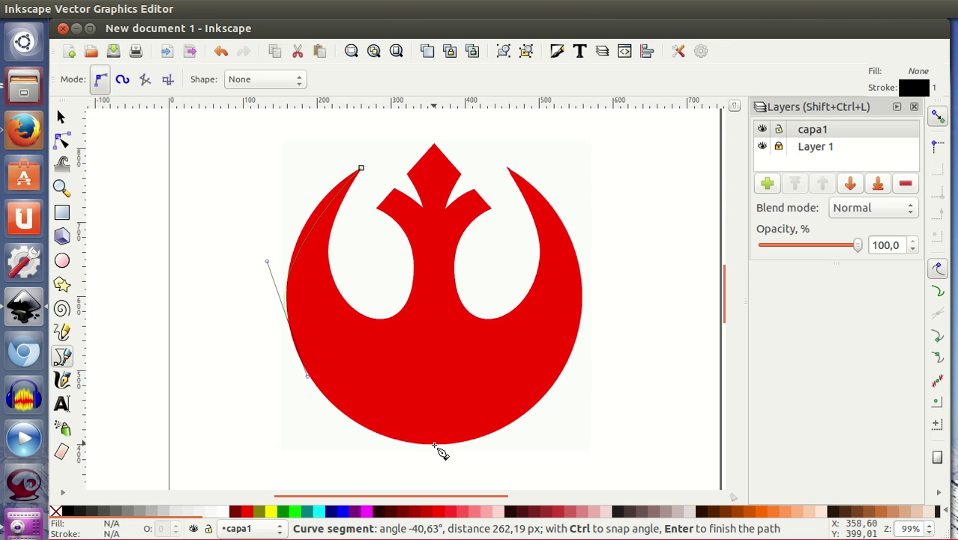
pyautogui.moveTo(435, 445); pyautogui.dragTo(502, 445)
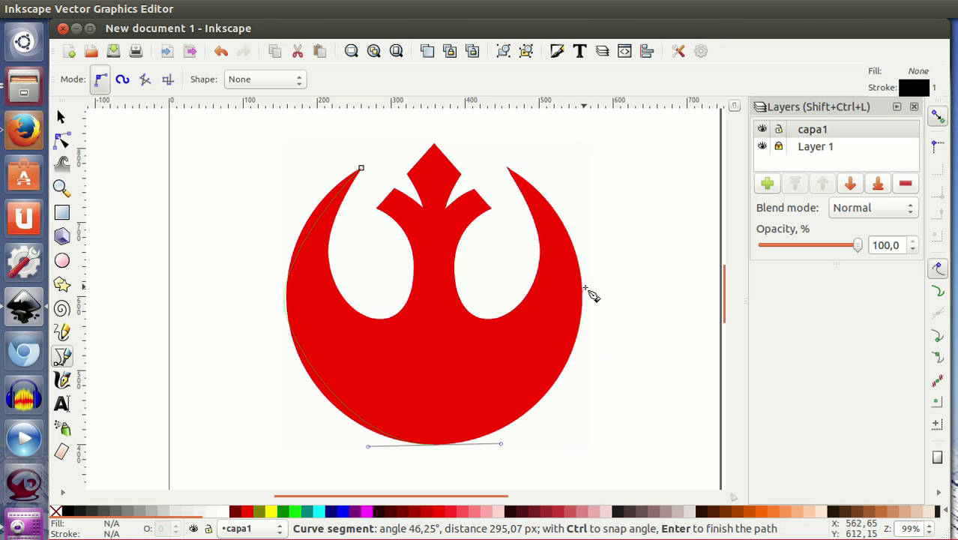
pyautogui.moveTo(583, 288); pyautogui.dragTo(576, 222)
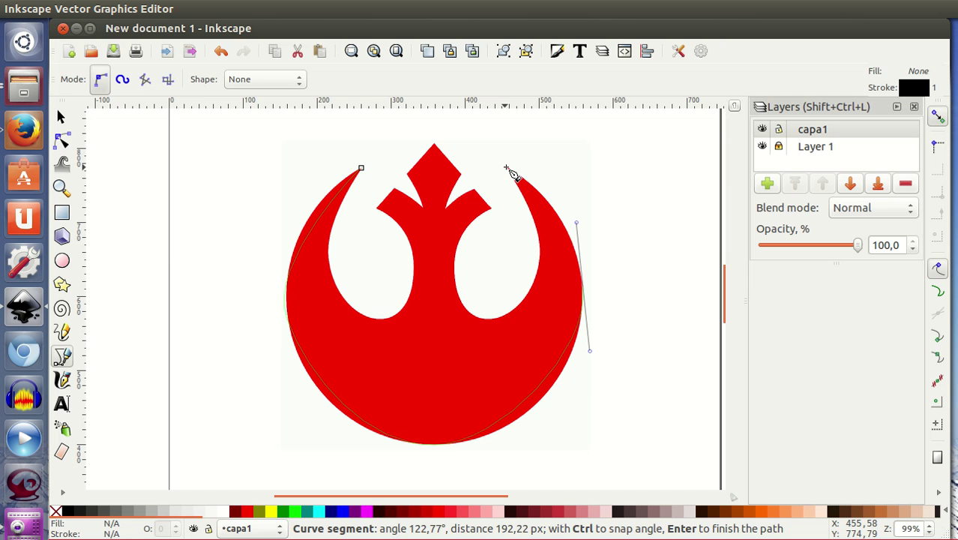
pyautogui.click(508, 169)
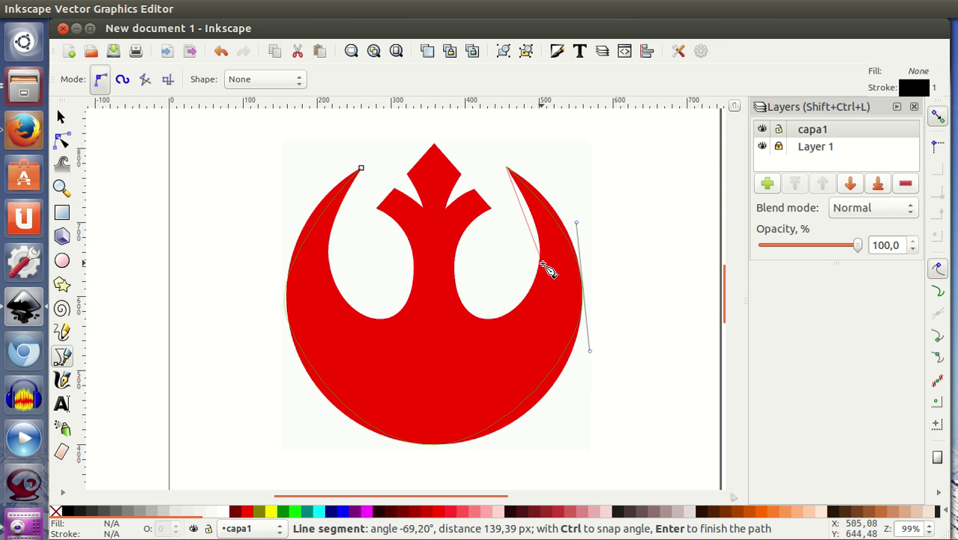
pyautogui.moveTo(538, 278); pyautogui.dragTo(519, 315)
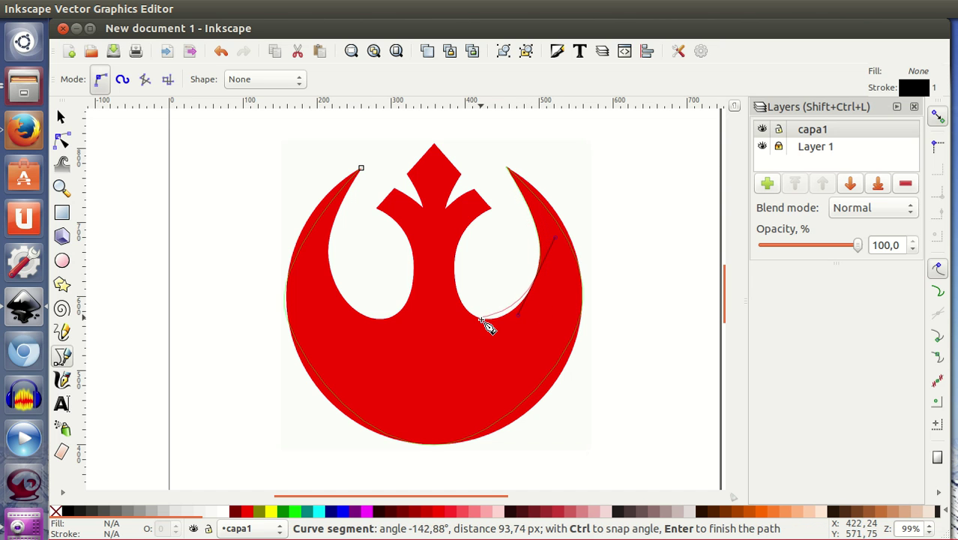
pyautogui.moveTo(475, 318); pyautogui.dragTo(442, 294)
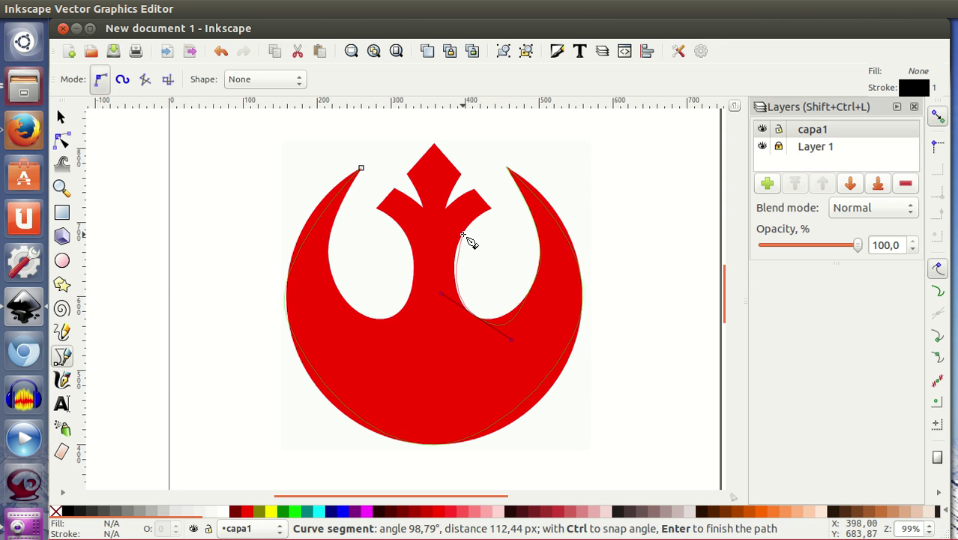
pyautogui.moveTo(461, 237); pyautogui.dragTo(480, 216)
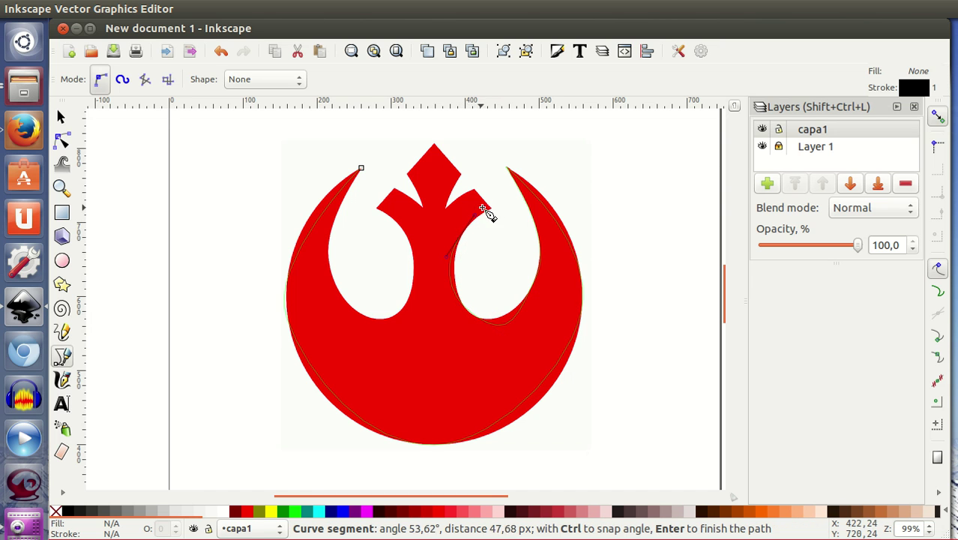
pyautogui.click(493, 210)
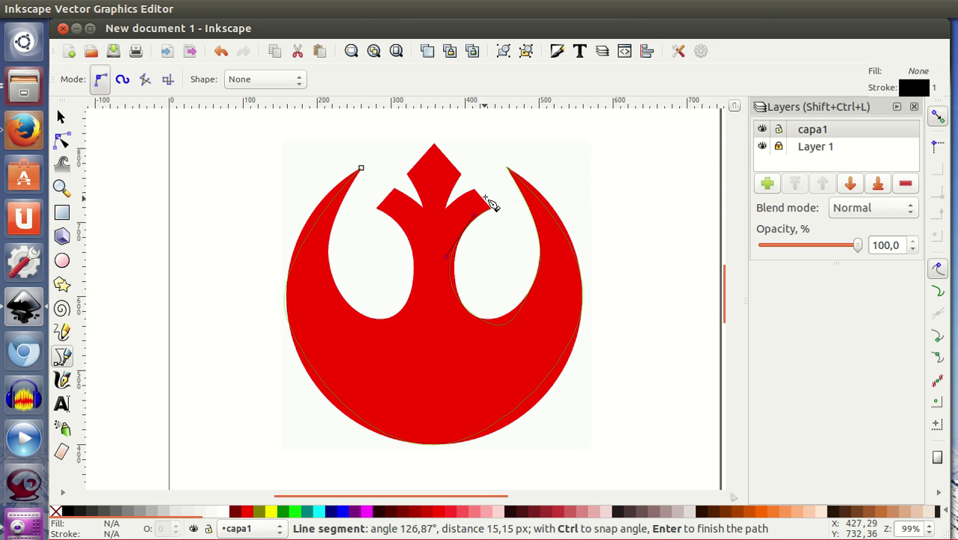
# Step: Trace the top spike and left hole, close the path, and check it with Layer 1 hidden
pyautogui.click(475, 189)
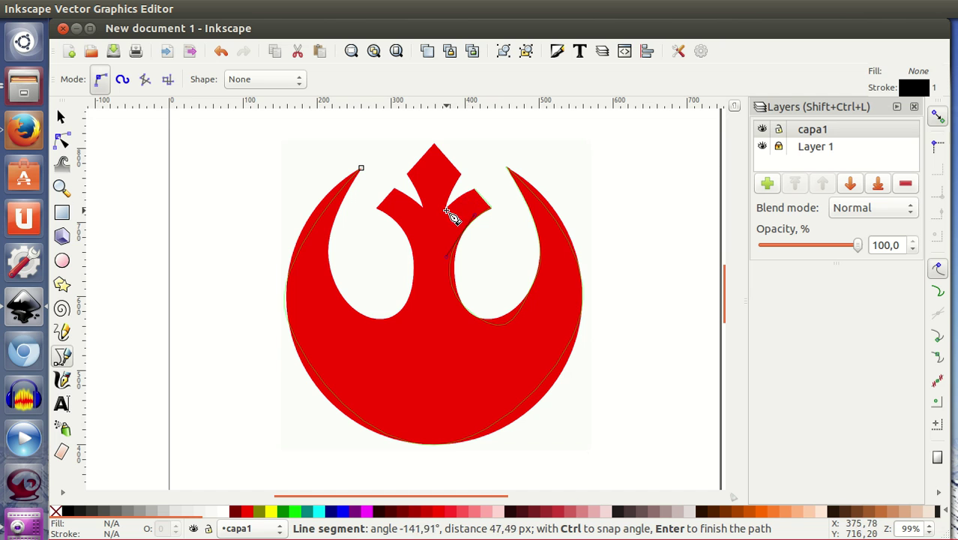
pyautogui.click(448, 210)
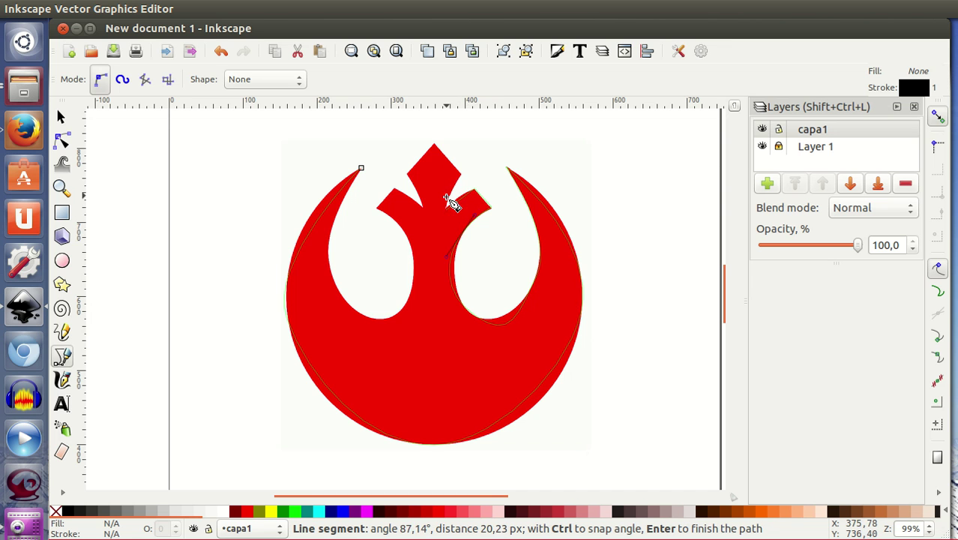
pyautogui.click(460, 174)
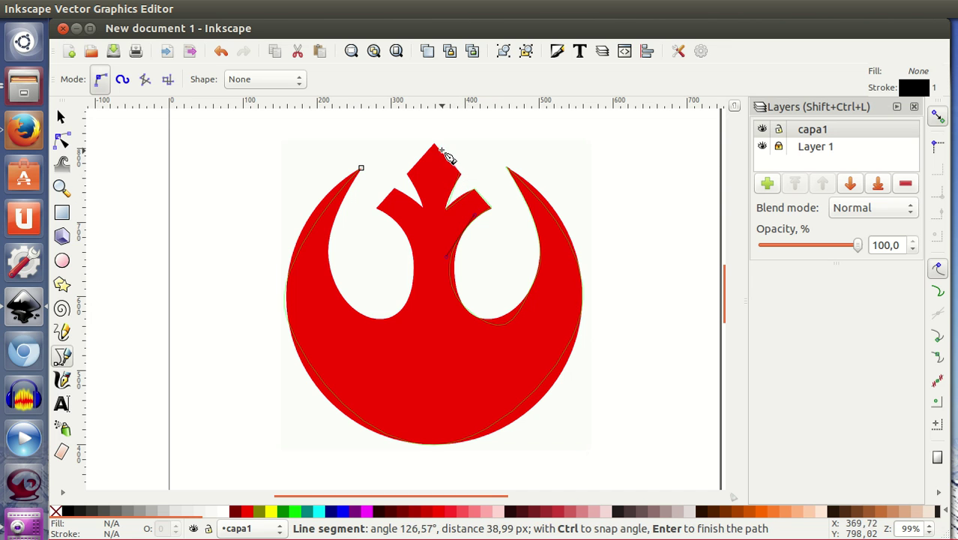
pyautogui.click(434, 145)
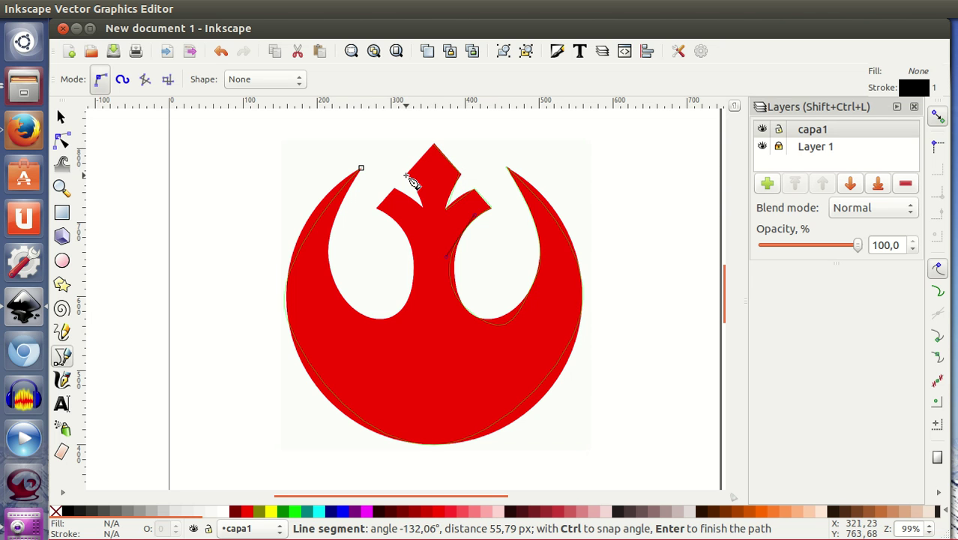
pyautogui.click(407, 177)
pyautogui.click(418, 204)
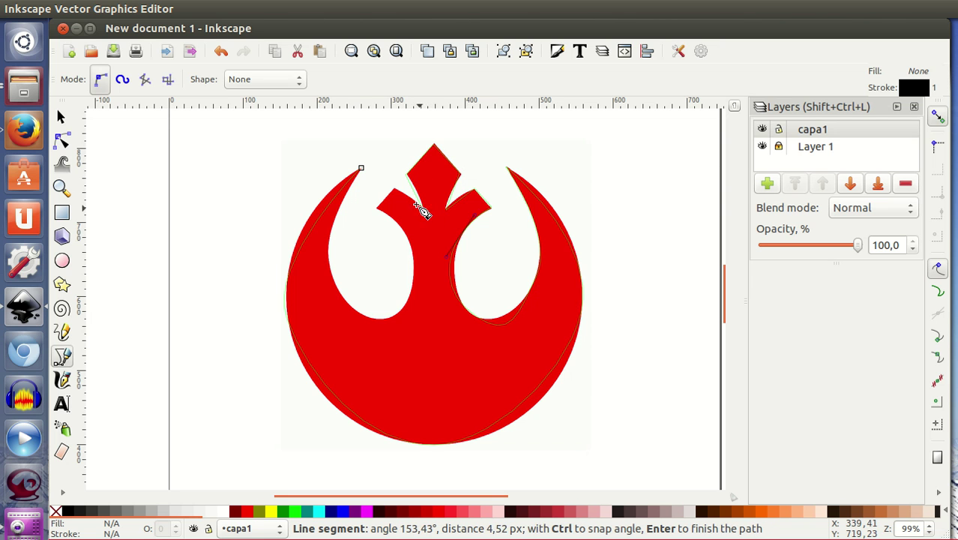
pyautogui.click(394, 189)
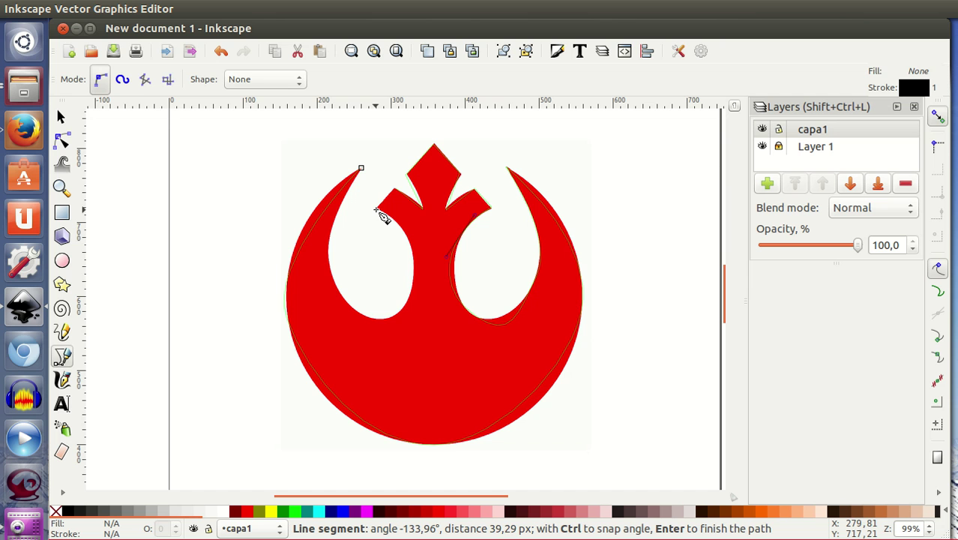
pyautogui.moveTo(413, 252); pyautogui.dragTo(420, 289)
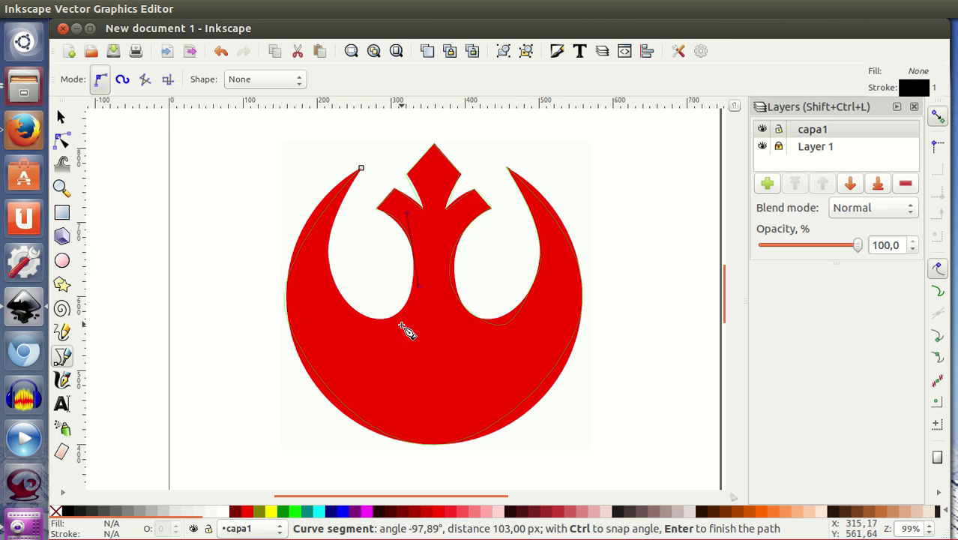
pyautogui.moveTo(383, 321); pyautogui.dragTo(348, 320)
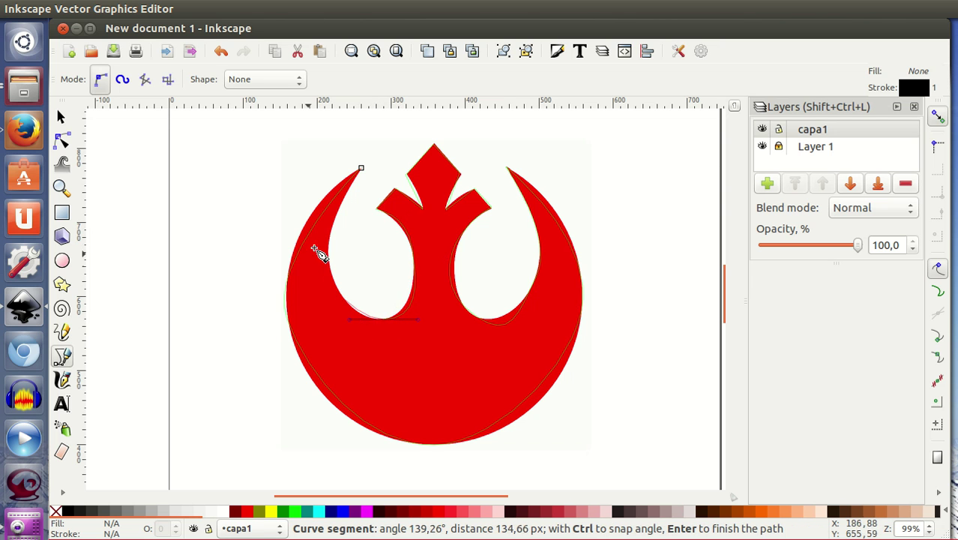
pyautogui.moveTo(335, 246); pyautogui.dragTo(351, 201)
pyautogui.click(361, 169)
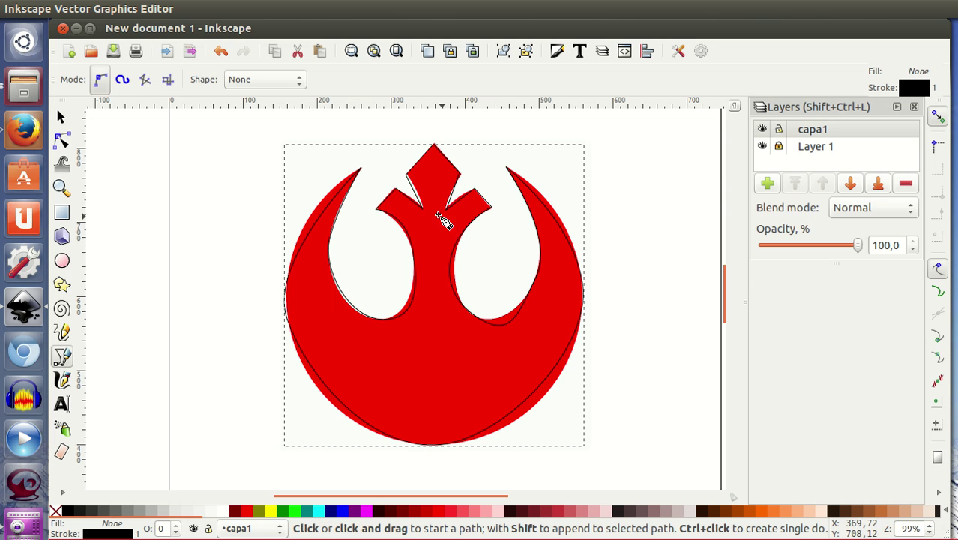
pyautogui.click(762, 146)
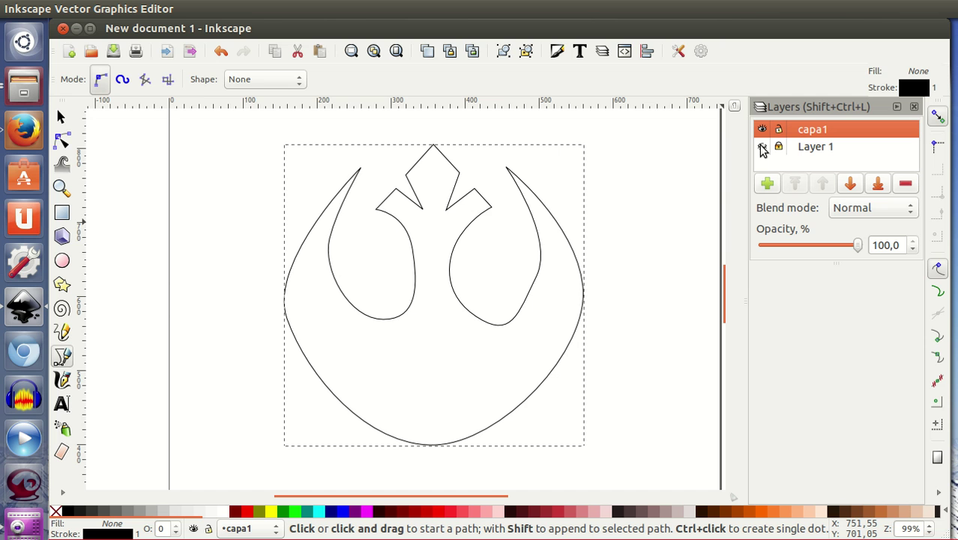
pyautogui.click(762, 146)
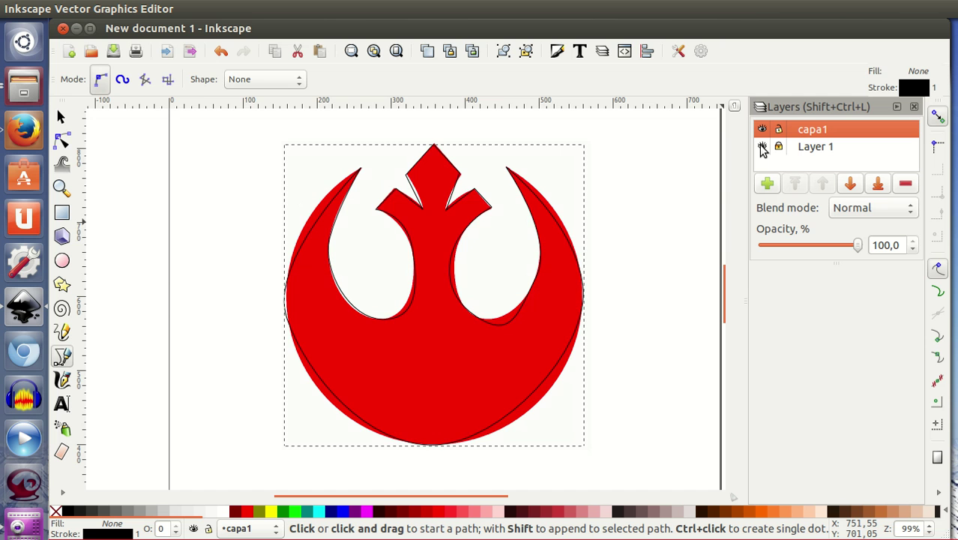
# Step: Adjust node handles on the left outer edge and bottom curve to match the logo
pyautogui.click(62, 141)
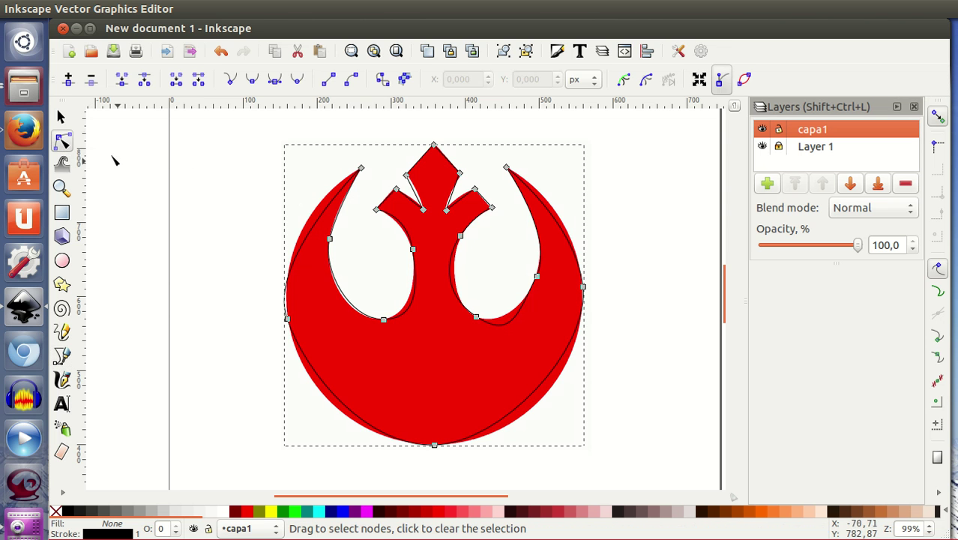
pyautogui.click(62, 117)
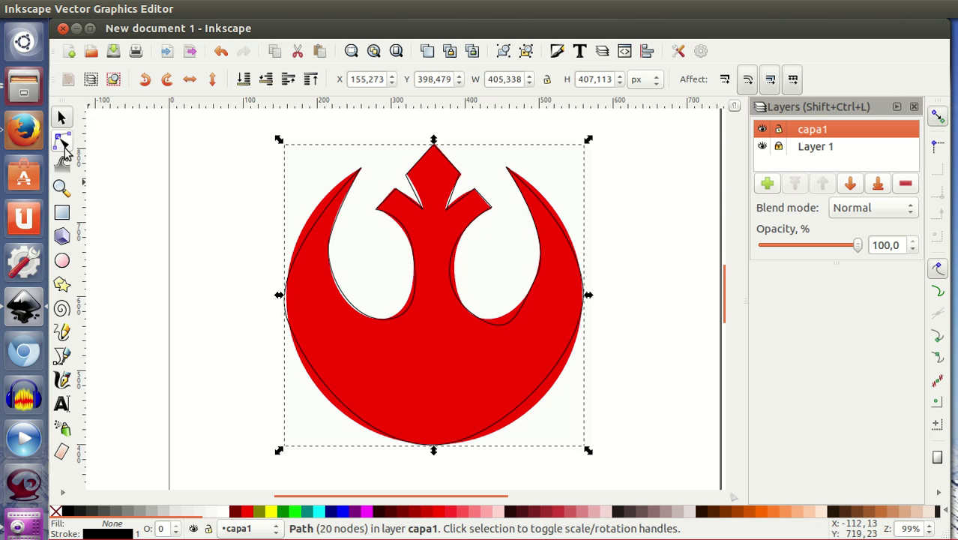
pyautogui.click(63, 141)
pyautogui.moveTo(288, 320); pyautogui.dragTo(291, 337)
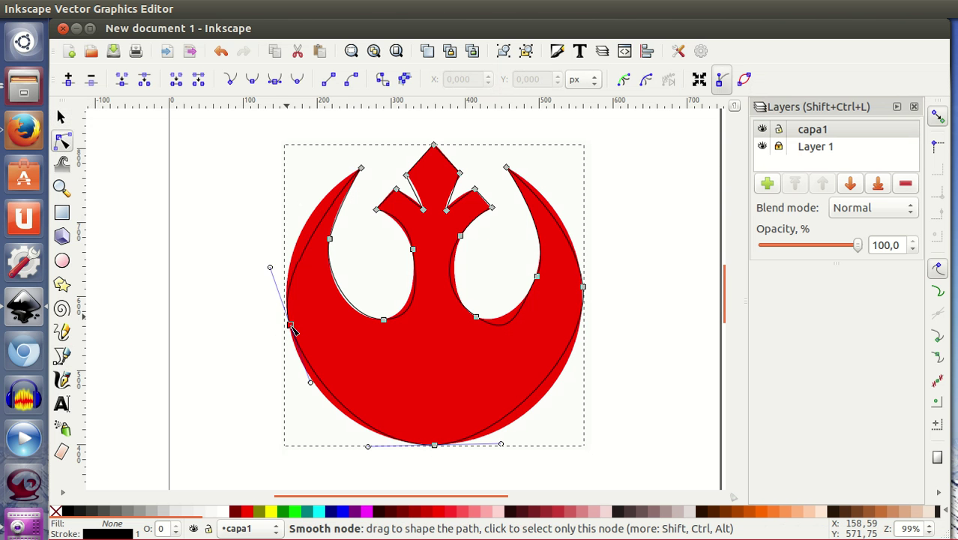
pyautogui.moveTo(271, 280); pyautogui.dragTo(263, 237)
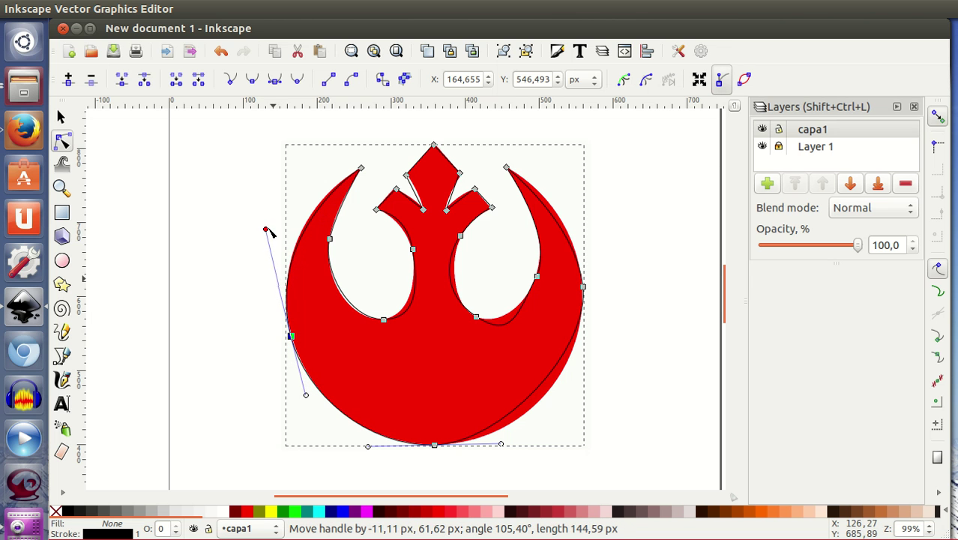
pyautogui.moveTo(262, 237); pyautogui.dragTo(265, 223)
pyautogui.moveTo(305, 396); pyautogui.dragTo(303, 386)
pyautogui.moveTo(291, 338); pyautogui.dragTo(291, 335)
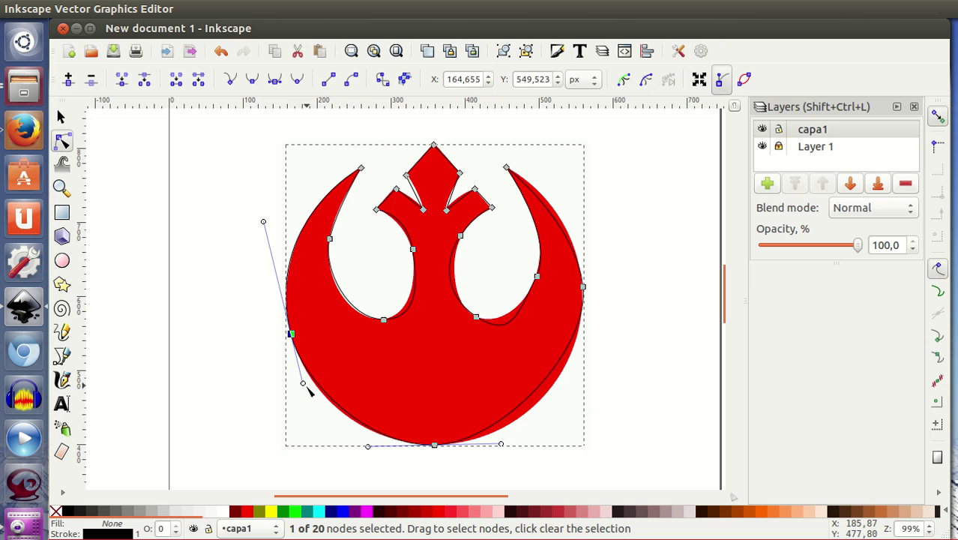
pyautogui.moveTo(303, 383); pyautogui.dragTo(304, 394)
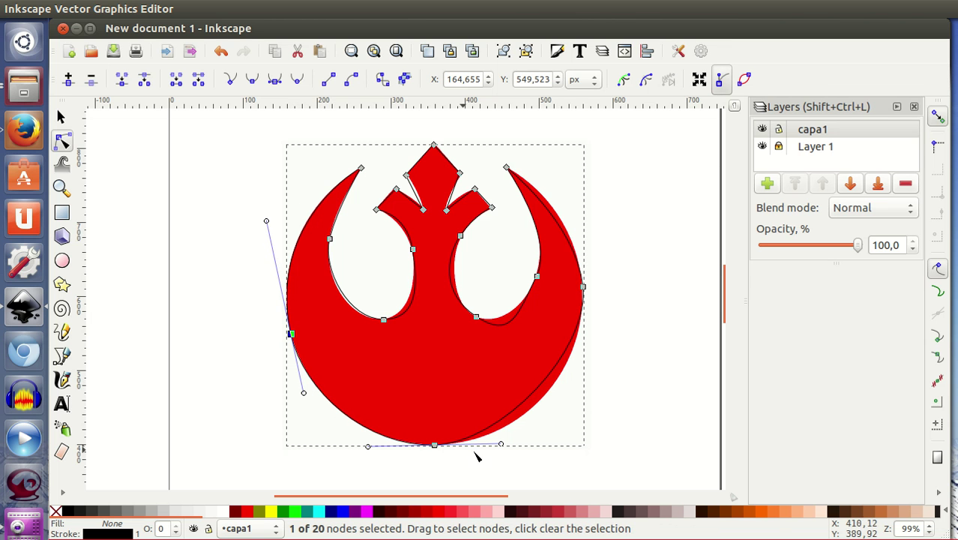
pyautogui.moveTo(514, 445); pyautogui.dragTo(539, 444)
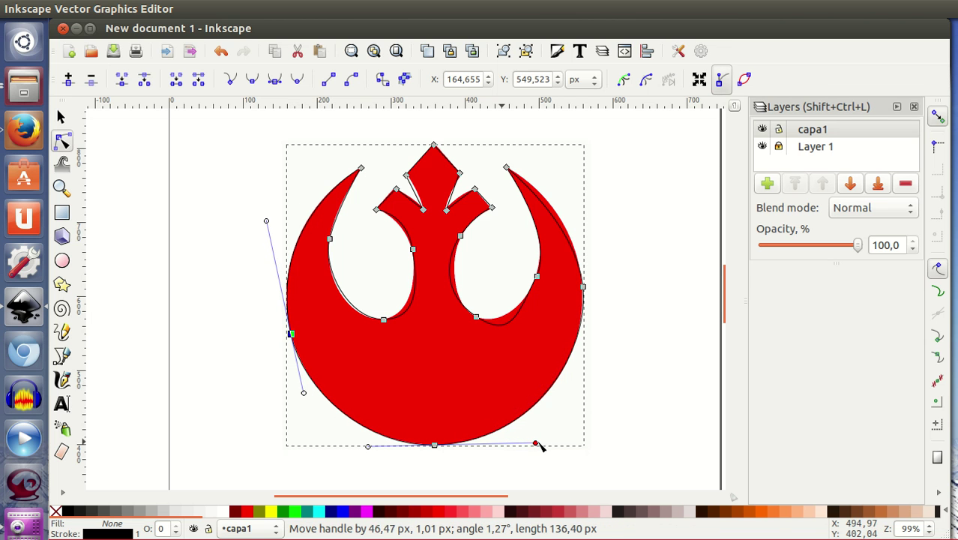
# Step: Refine the right outer edge and both inner hole curves to hug the logo
pyautogui.click(584, 287)
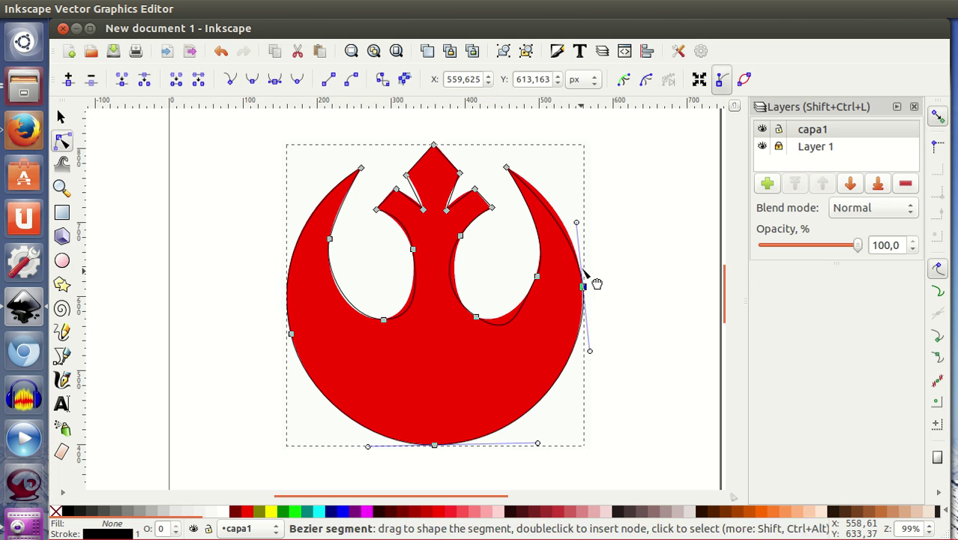
pyautogui.moveTo(576, 224); pyautogui.dragTo(576, 207)
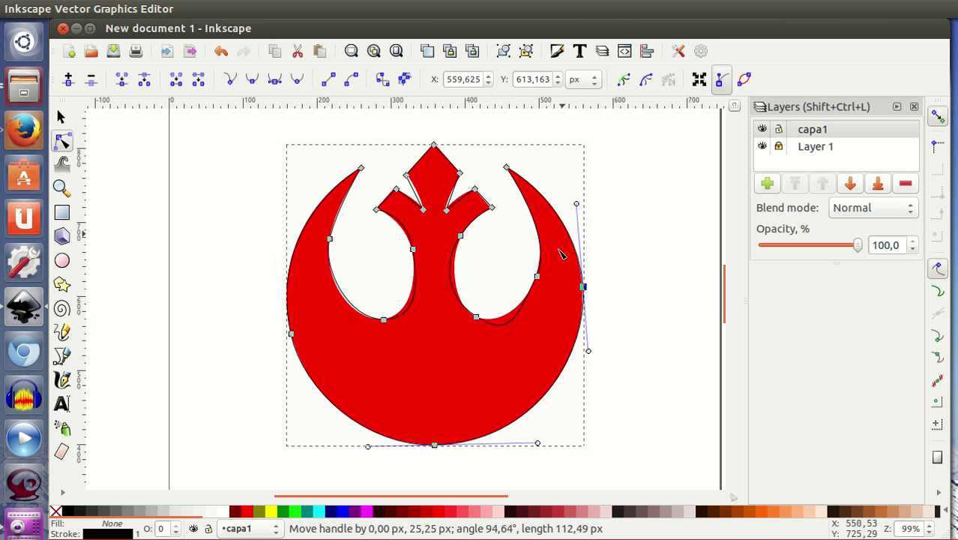
pyautogui.click(537, 276)
pyautogui.moveTo(556, 237); pyautogui.dragTo(553, 233)
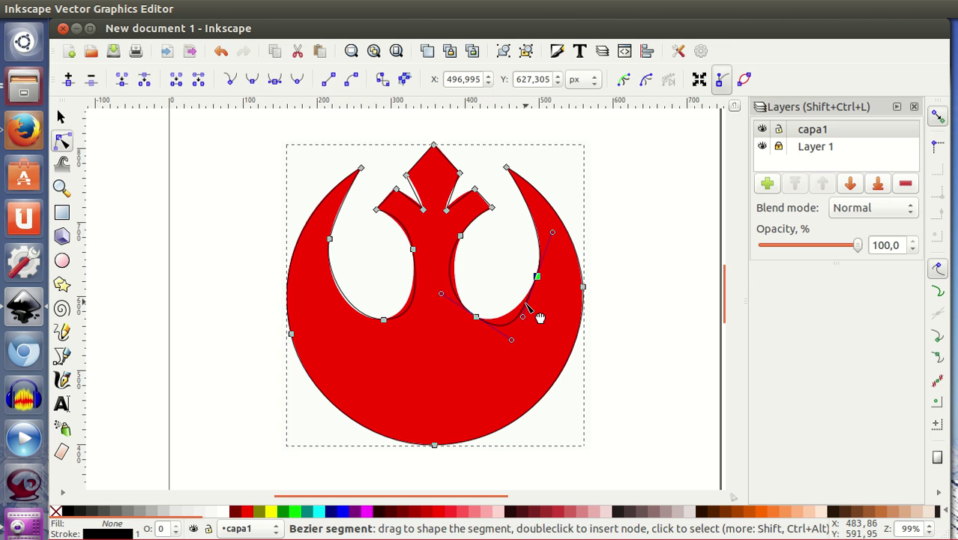
pyautogui.moveTo(522, 316); pyautogui.dragTo(528, 304)
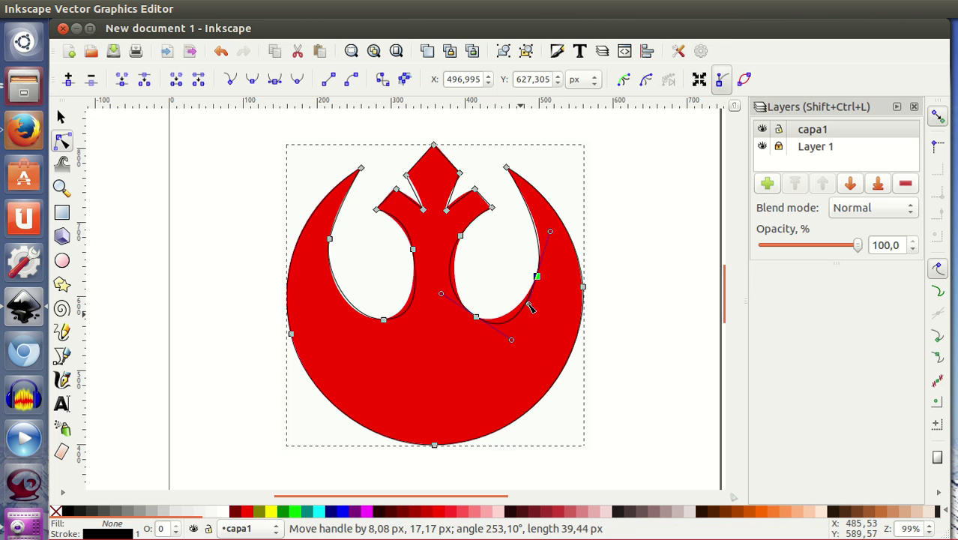
pyautogui.moveTo(511, 340); pyautogui.dragTo(501, 327)
pyautogui.moveTo(439, 302); pyautogui.dragTo(451, 305)
pyautogui.click(383, 320)
pyautogui.moveTo(349, 324); pyautogui.dragTo(342, 321)
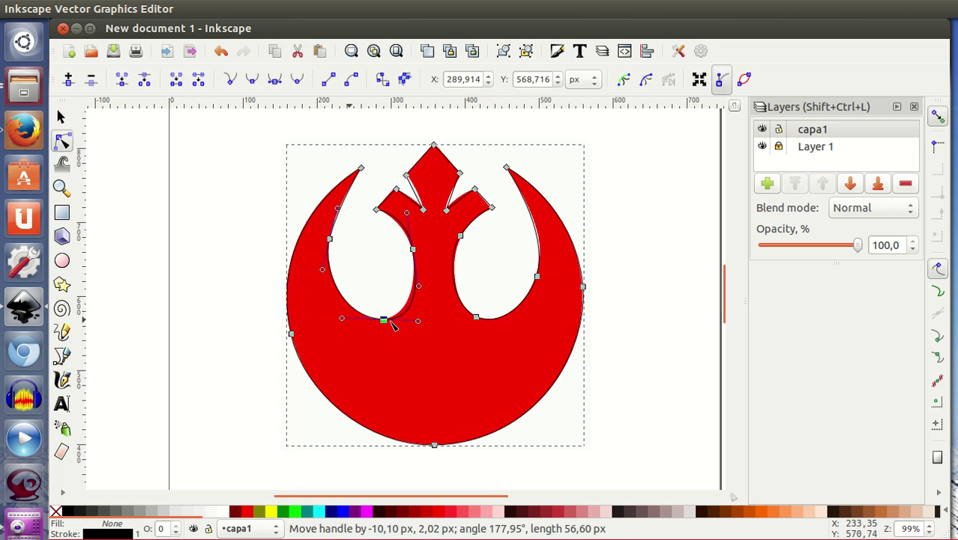
pyautogui.moveTo(418, 321); pyautogui.dragTo(408, 320)
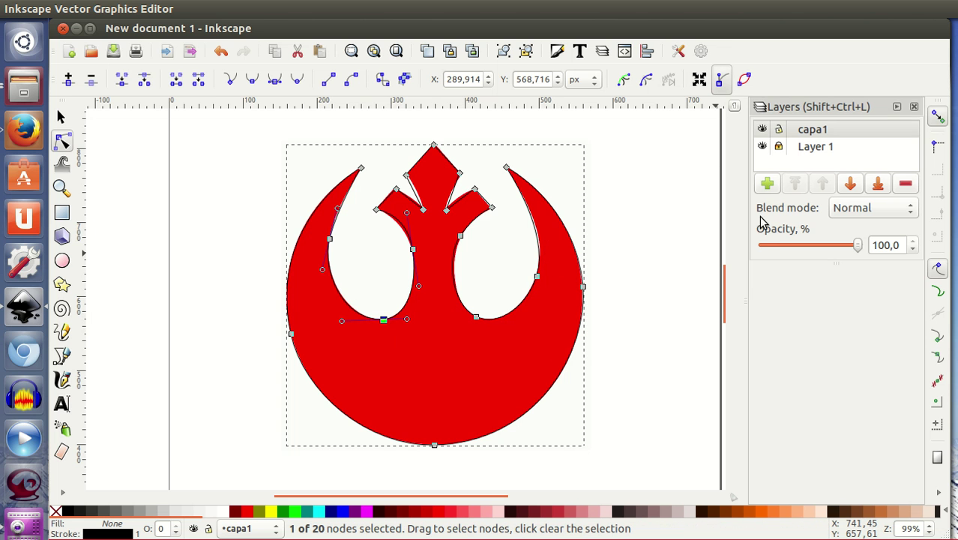
# Step: Hide Layer 1's red logo, select the outline, and zoom out to 50% to view the page
pyautogui.click(762, 146)
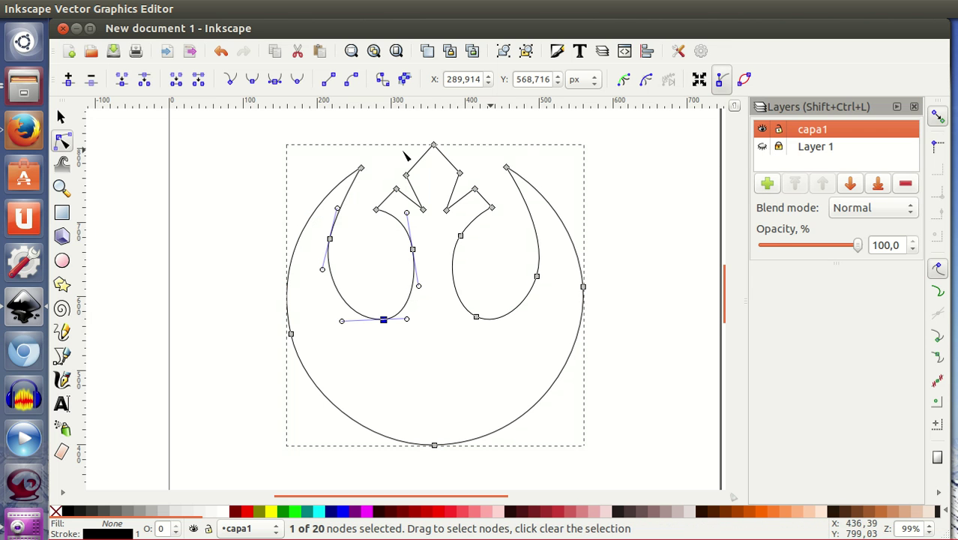
pyautogui.click(61, 117)
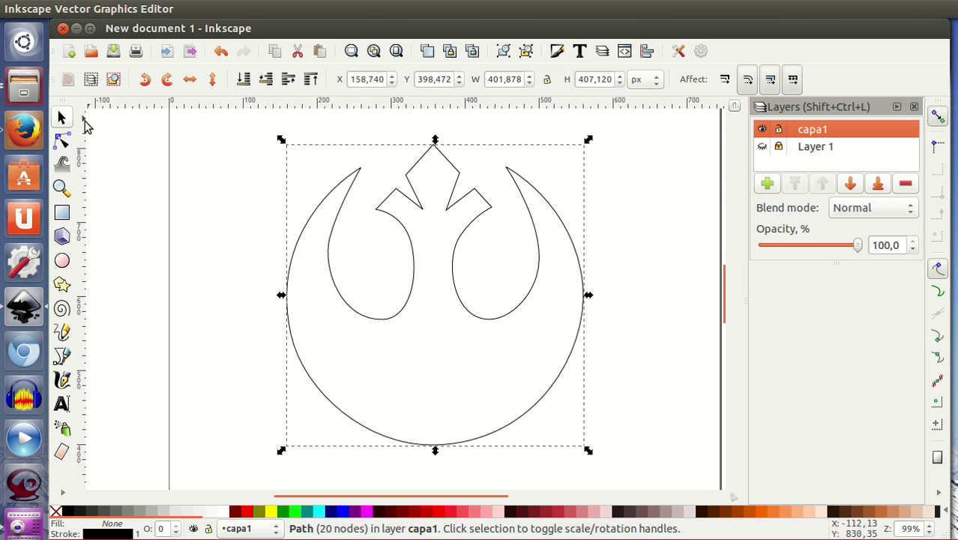
pyautogui.keyDown('ctrl'); pyautogui.scroll(-1, 598, 312); pyautogui.keyUp('ctrl')
pyautogui.keyDown('ctrl'); pyautogui.scroll(-2, 619, 337); pyautogui.keyUp('ctrl')
pyautogui.keyDown('ctrl'); pyautogui.scroll(1, 619, 341); pyautogui.keyUp('ctrl')
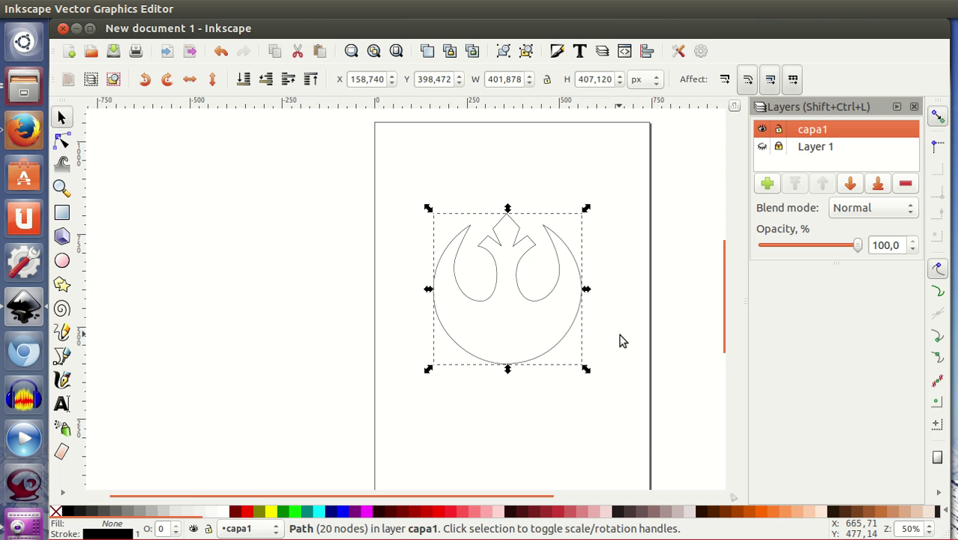
pyautogui.scroll(-1, 625, 341)
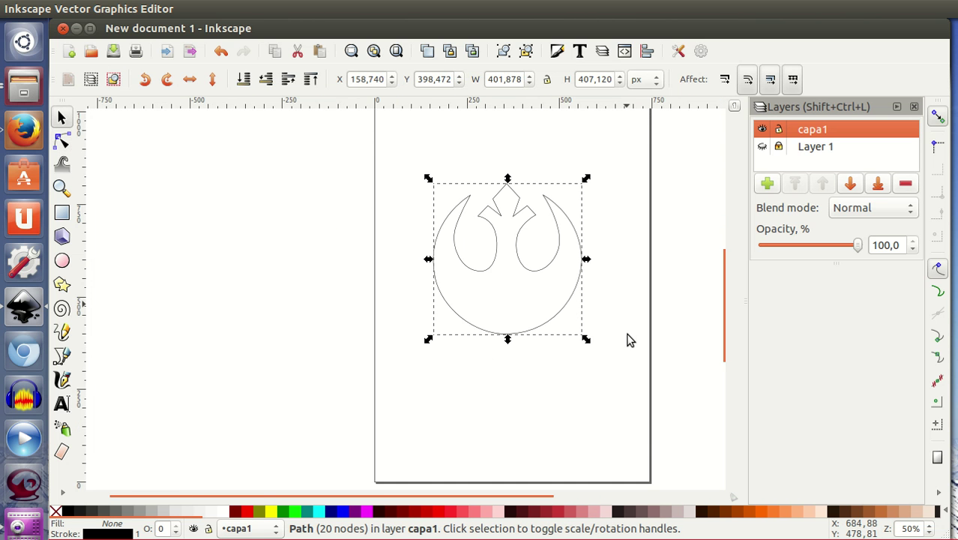
pyautogui.moveTo(642, 325); pyautogui.dragTo(598, 342)
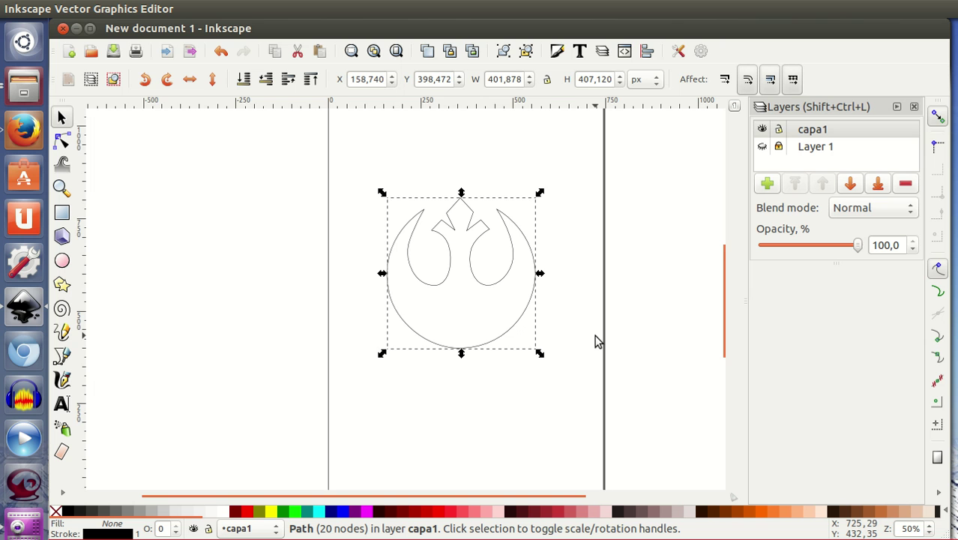
pyautogui.scroll(-1, 598, 341)
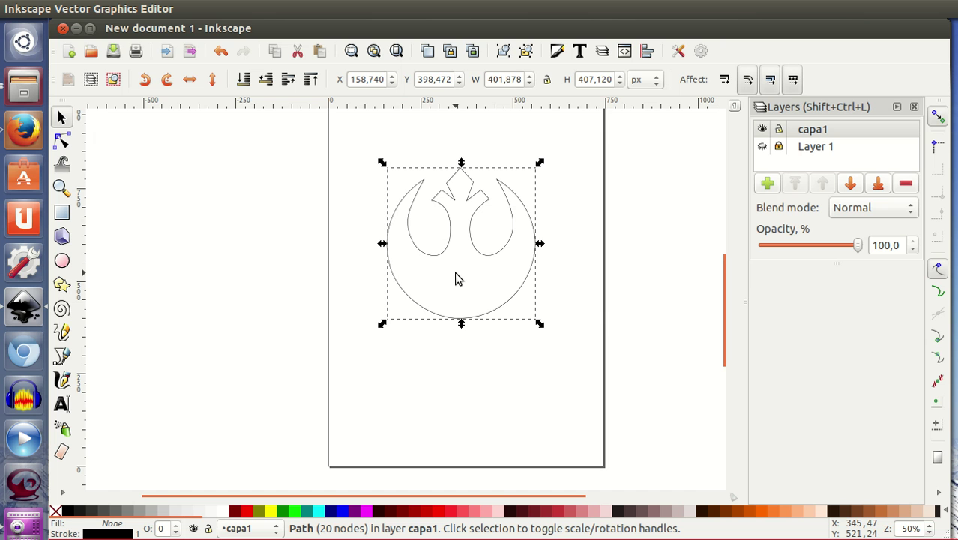
pyautogui.click(62, 141)
# Step: Select all nodes, insert nodes three times to reach 640, and make every segment a line
pyautogui.scroll(3, 315, 270)
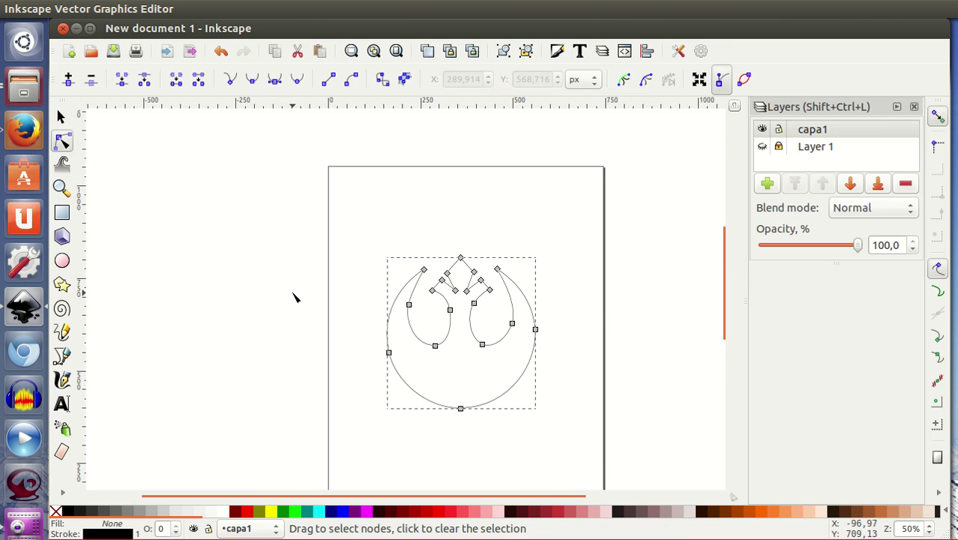
pyautogui.moveTo(320, 214); pyautogui.dragTo(604, 454)
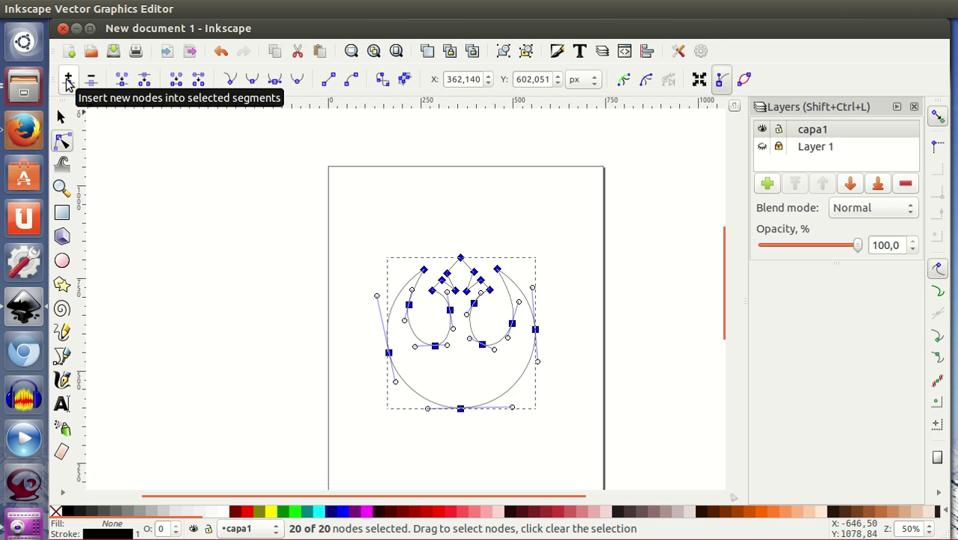
pyautogui.click(68, 80)
pyautogui.click(68, 79)
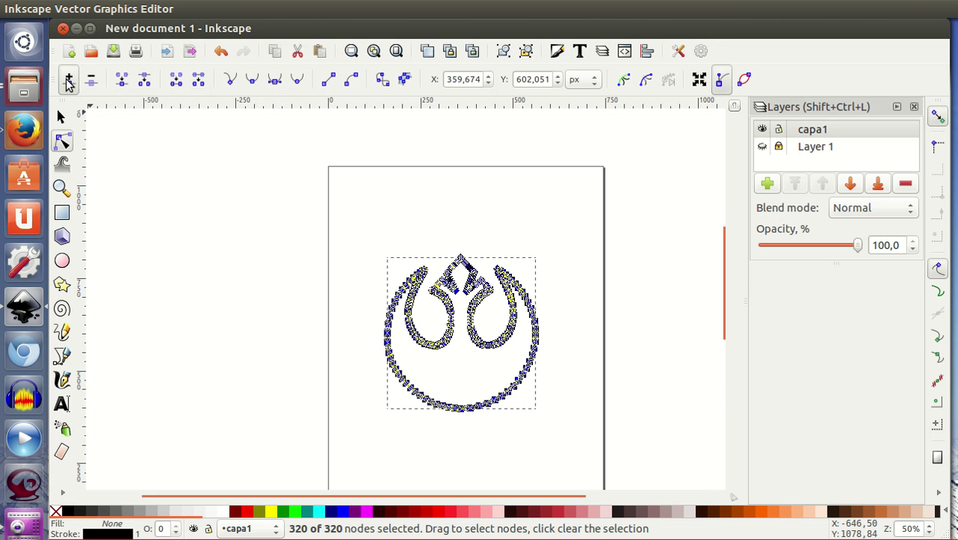
pyautogui.click(67, 80)
pyautogui.click(329, 78)
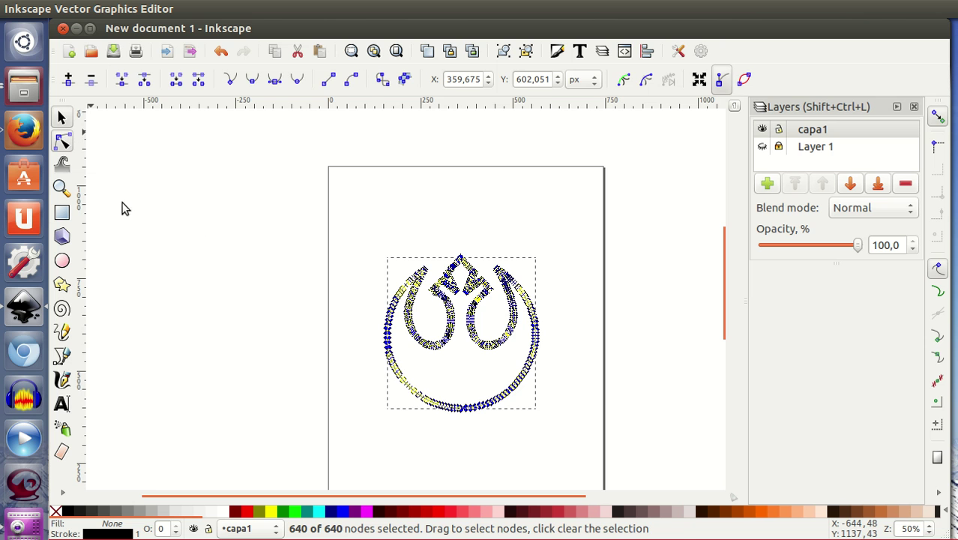
# Step: Switch toolbar units to mm and set the emblem's locked-ratio width to 10 mm
pyautogui.press('s')
pyautogui.scroll(-2, 604, 388)
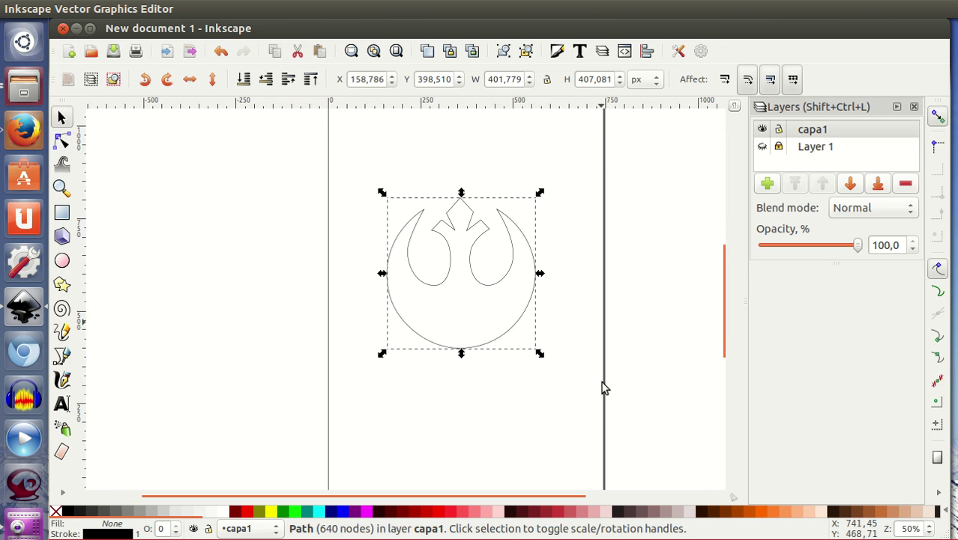
pyautogui.scroll(1, 604, 388)
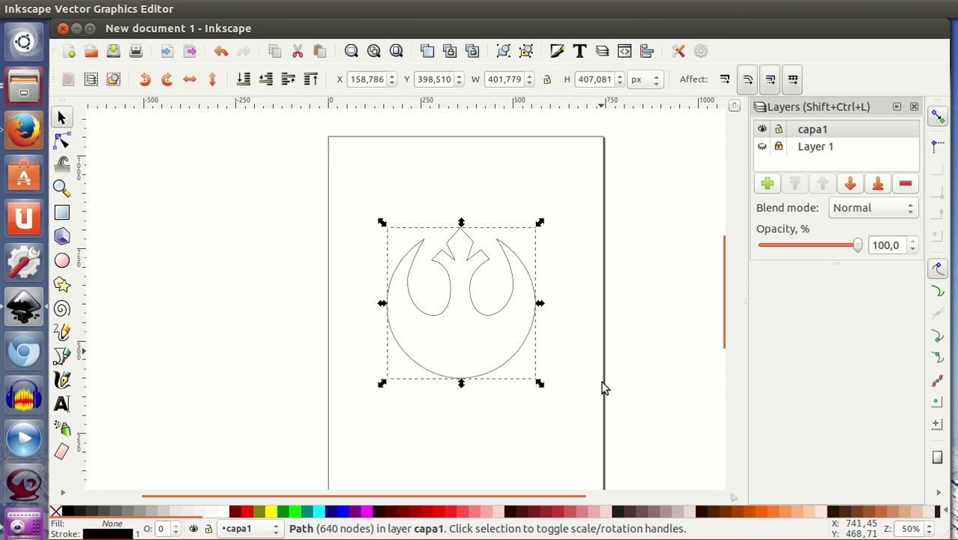
pyautogui.click(635, 83)
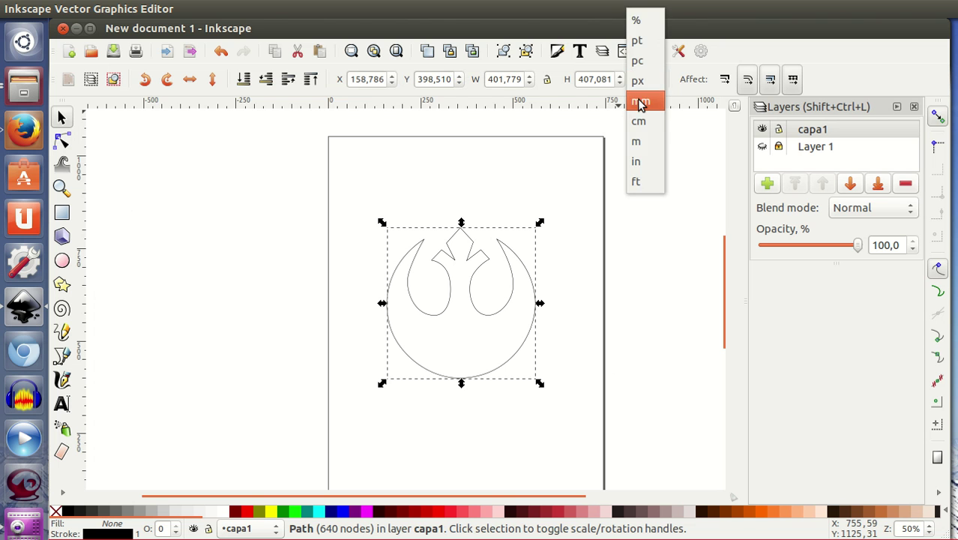
pyautogui.click(640, 102)
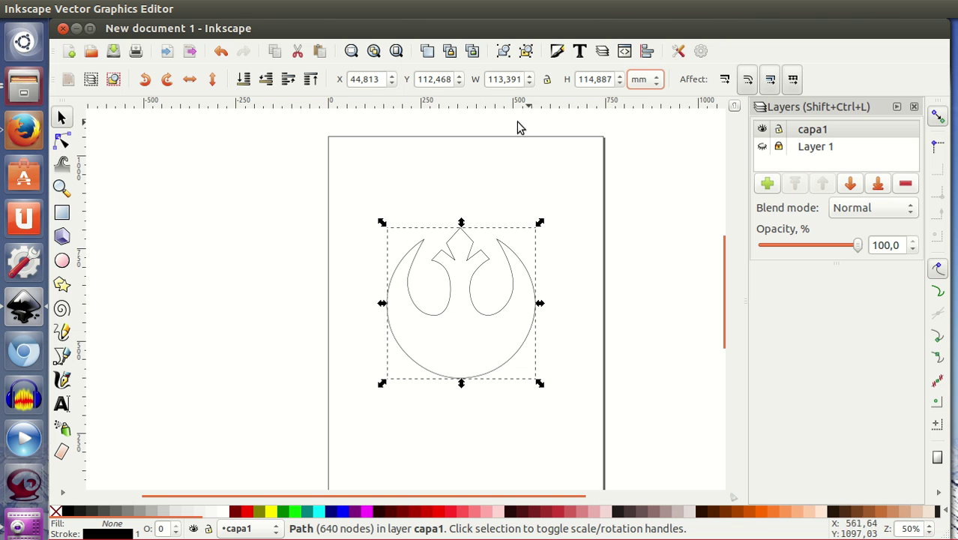
pyautogui.click(546, 81)
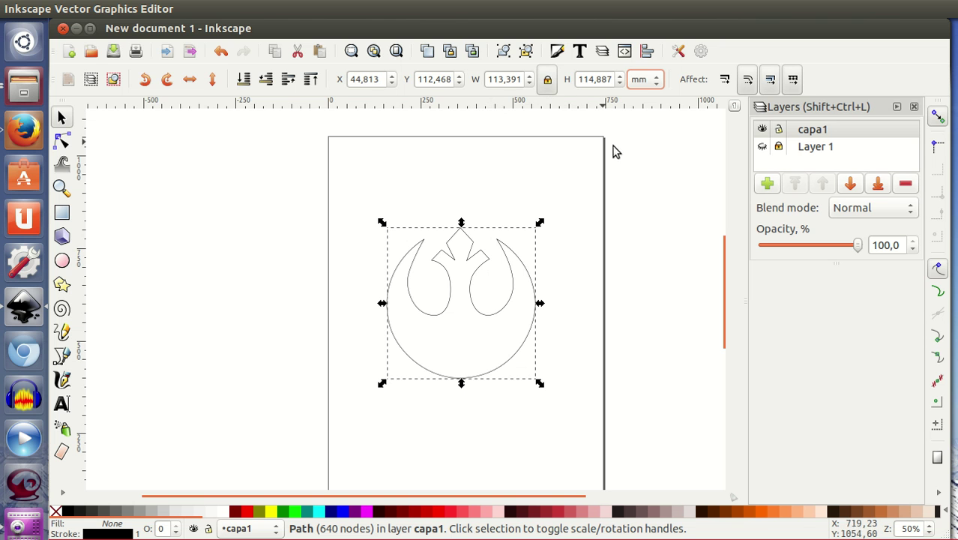
pyautogui.doubleClick(512, 81)
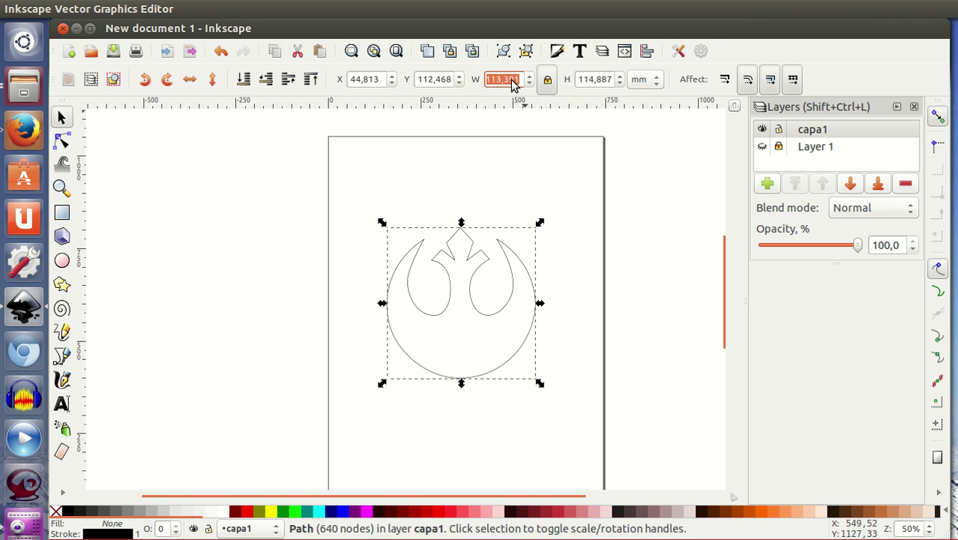
pyautogui.write('1')
pyautogui.press('Return')
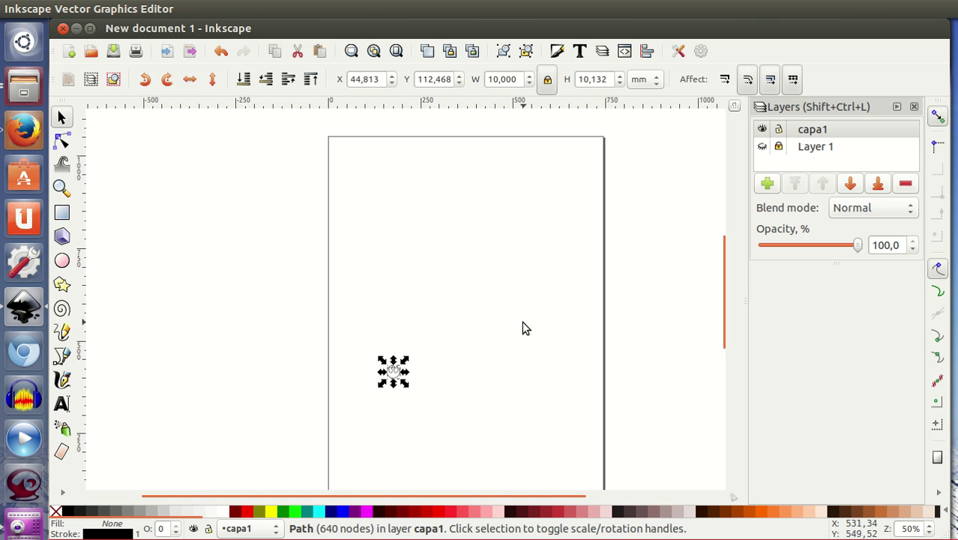
# Step: Drag the emblem to the page's bottom-left corner at the origin
pyautogui.scroll(-4, 471, 316)
pyautogui.keyDown('ctrl'); pyautogui.scroll(3, 469, 315); pyautogui.keyUp('ctrl')
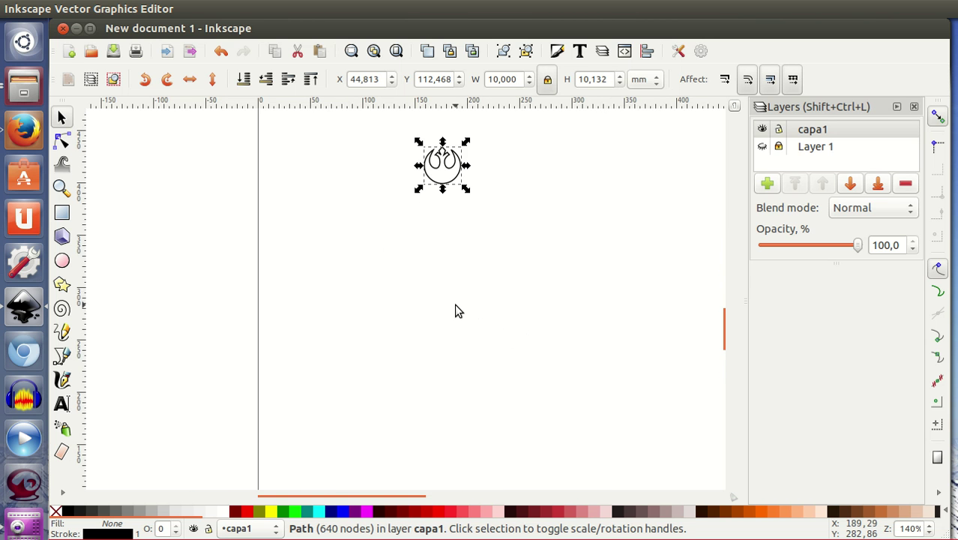
pyautogui.scroll(3, 459, 311)
pyautogui.keyDown('ctrl'); pyautogui.scroll(2, 462, 281); pyautogui.keyUp('ctrl')
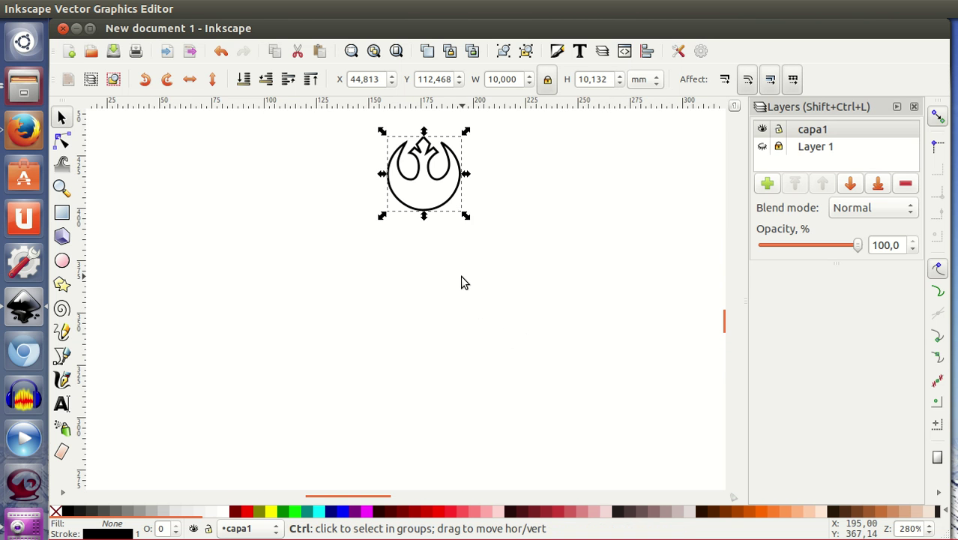
pyautogui.keyDown('ctrl'); pyautogui.scroll(-4, 462, 280); pyautogui.keyUp('ctrl')
pyautogui.moveTo(465, 267); pyautogui.dragTo(366, 474)
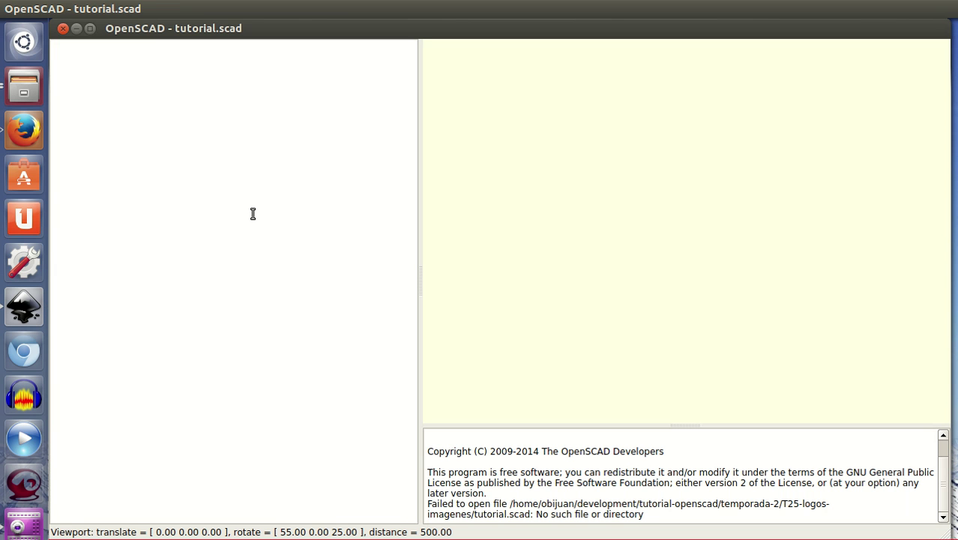
# Step: Write import ("rebel.dxf"); in tutorial.scad and preview it with F5
pyautogui.click(192, 68)
pyautogui.press('Return')
pyautogui.press('F5')
pyautogui.write('mport ("')
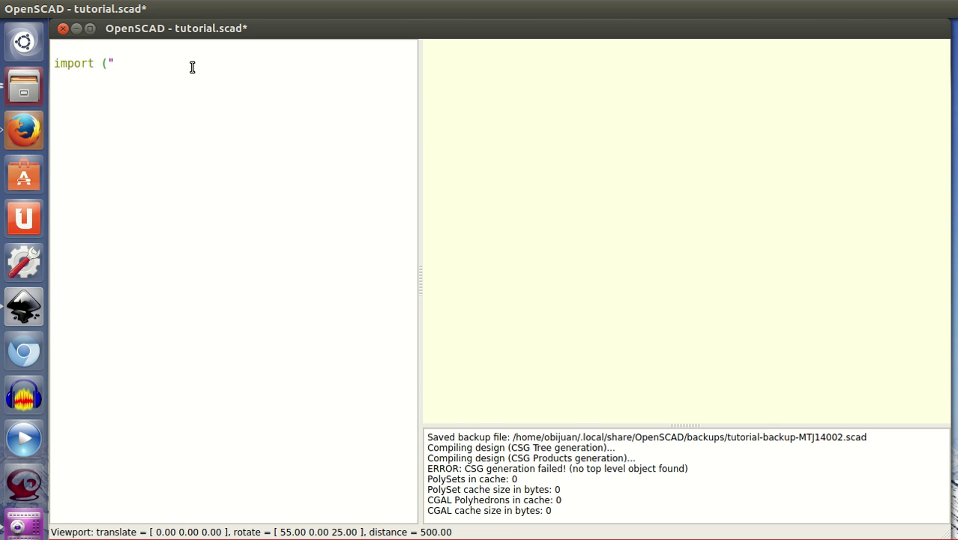
pyautogui.write('reb')
pyautogui.press('Return')
pyautogui.press('F5')
# Step: Turn on Show Axes and orbit the view around the imported logo
pyautogui.scroll(8, 747, 259)
pyautogui.scroll(1, 747, 259)
pyautogui.moveTo(747, 260)
pyautogui.mouseDown()
pyautogui.moveTo(680, 310)
pyautogui.moveTo(660, 278)
pyautogui.mouseUp()
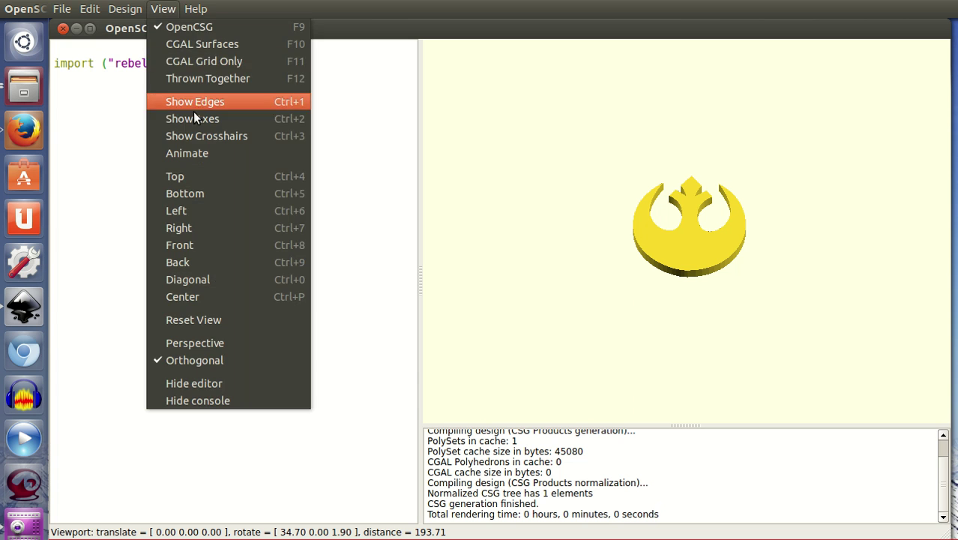
pyautogui.click(196, 120)
pyautogui.moveTo(616, 326)
pyautogui.mouseDown()
pyautogui.moveTo(592, 291)
pyautogui.moveTo(602, 289)
pyautogui.mouseUp()
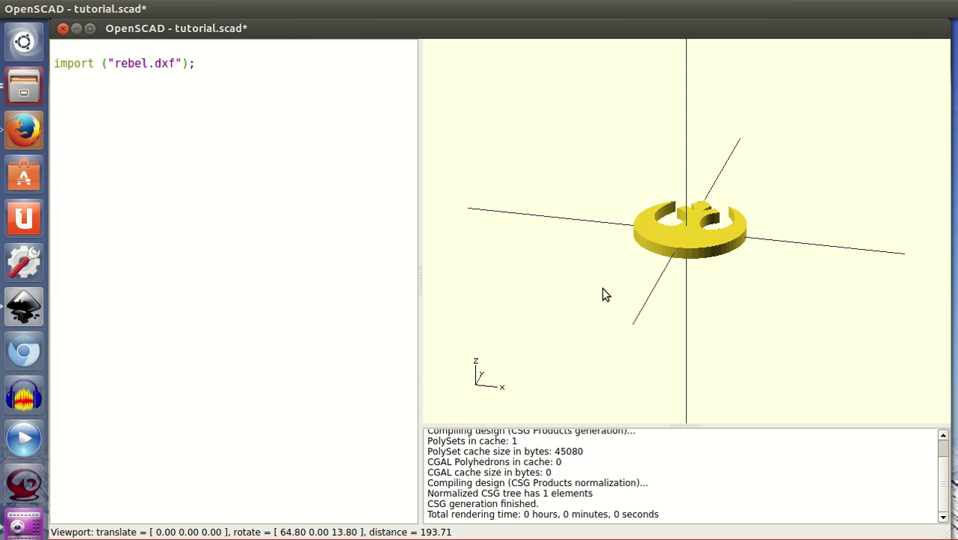
# Step: Wrap the import in linear_extrude(height = 5) and preview the solid from several angles
pyautogui.press('Return')
pyautogui.press('Return')
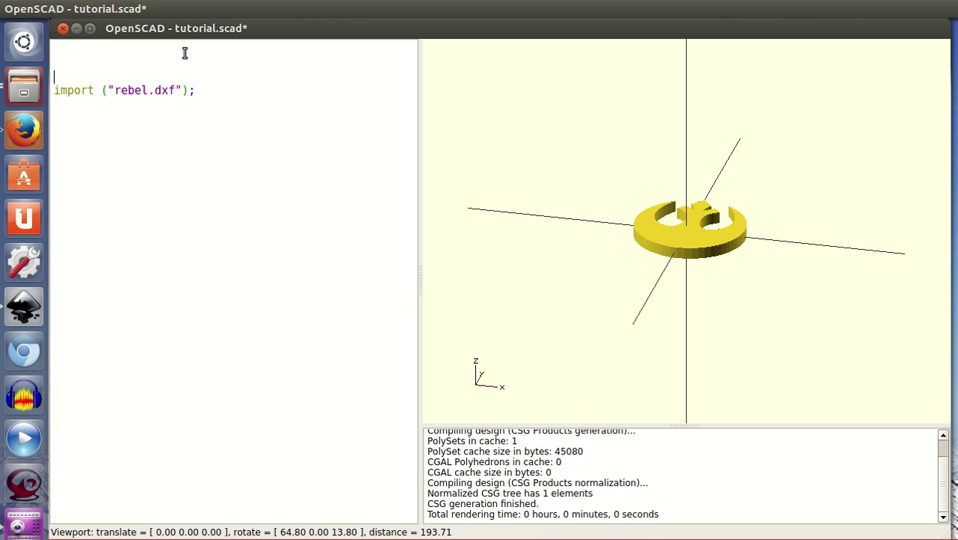
pyautogui.write('linear_extr')
pyautogui.write('ude(')
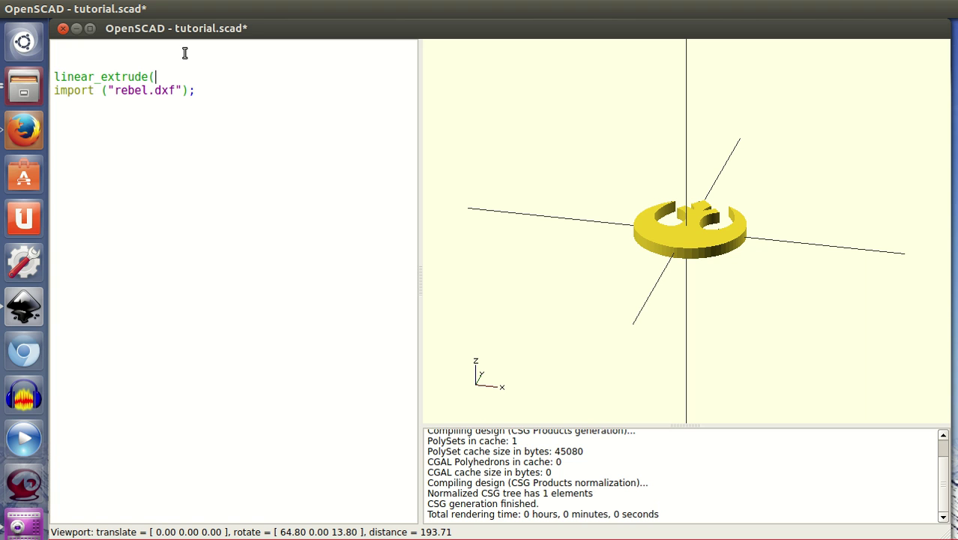
pyautogui.write('height = 5')
pyautogui.press('F5')
pyautogui.scroll(-2, 564, 245)
pyautogui.moveTo(564, 245); pyautogui.dragTo(613, 306)
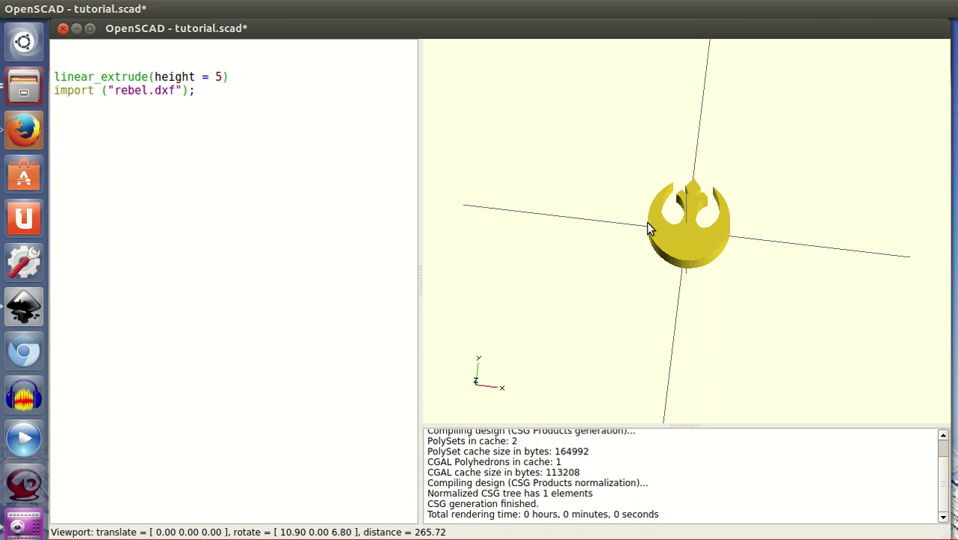
pyautogui.moveTo(683, 234)
pyautogui.mouseDown()
pyautogui.moveTo(670, 274)
pyautogui.moveTo(648, 235)
pyautogui.moveTo(689, 252)
pyautogui.moveTo(689, 288)
pyautogui.mouseUp()
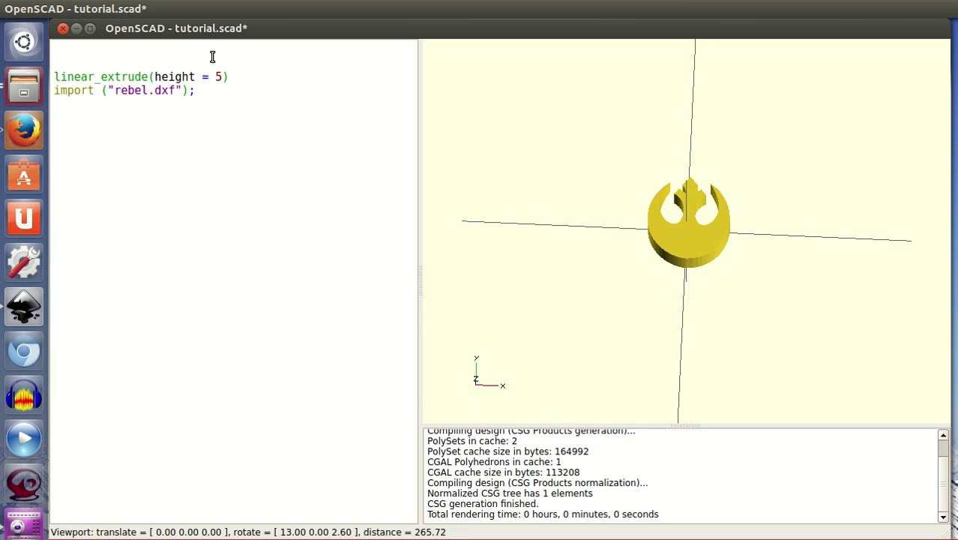
# Step: Color the extruded logo red with color("red"), preview it, and start a scale line
pyautogui.press('Return')
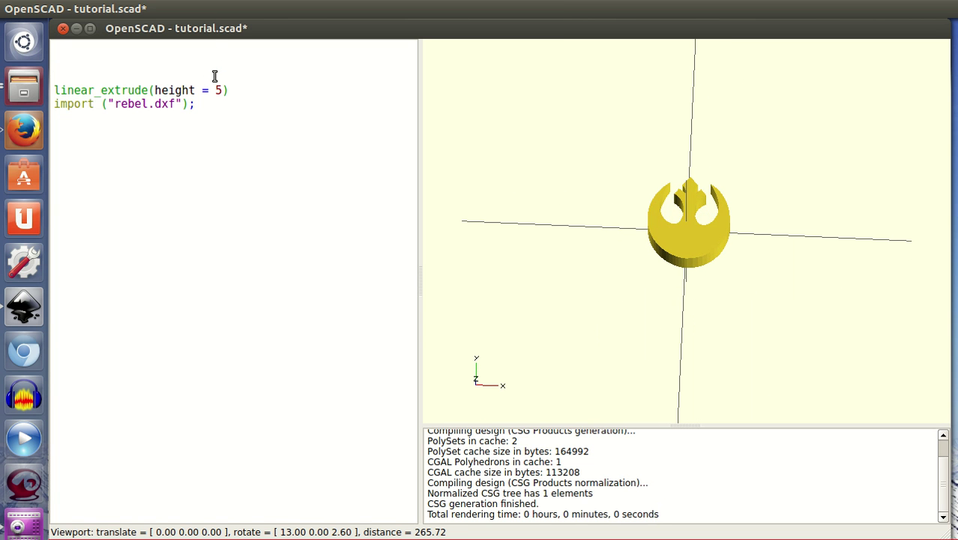
pyautogui.write('color("r')
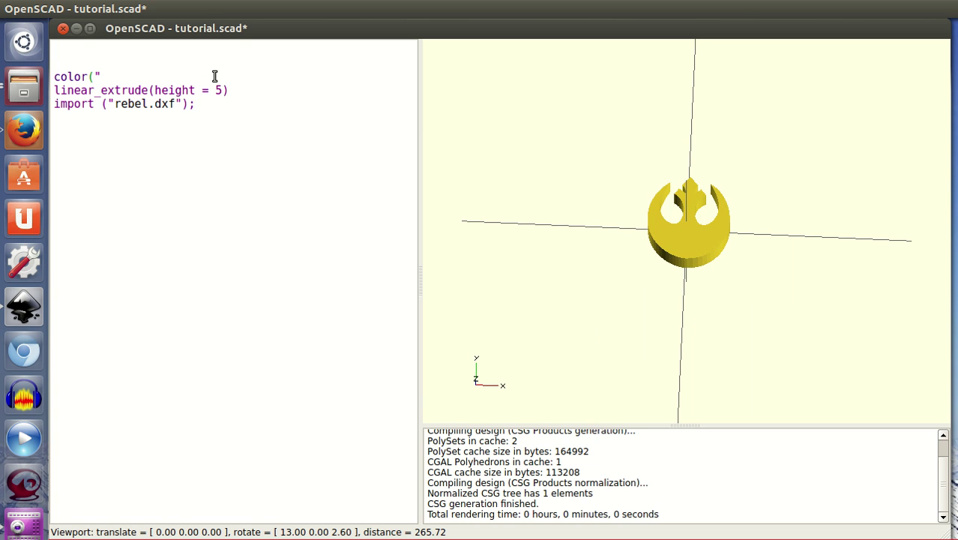
pyautogui.write('ed")')
pyautogui.press('F5')
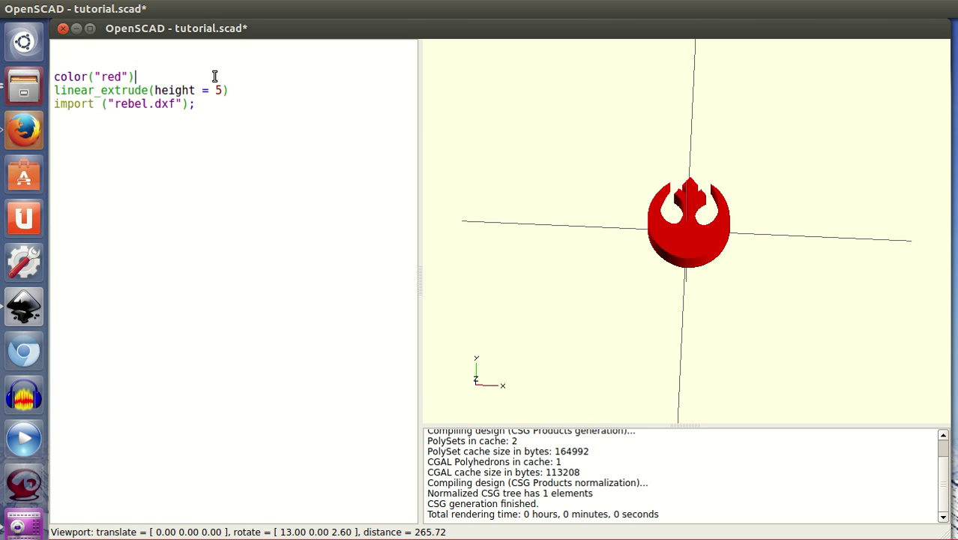
pyautogui.press('Return')
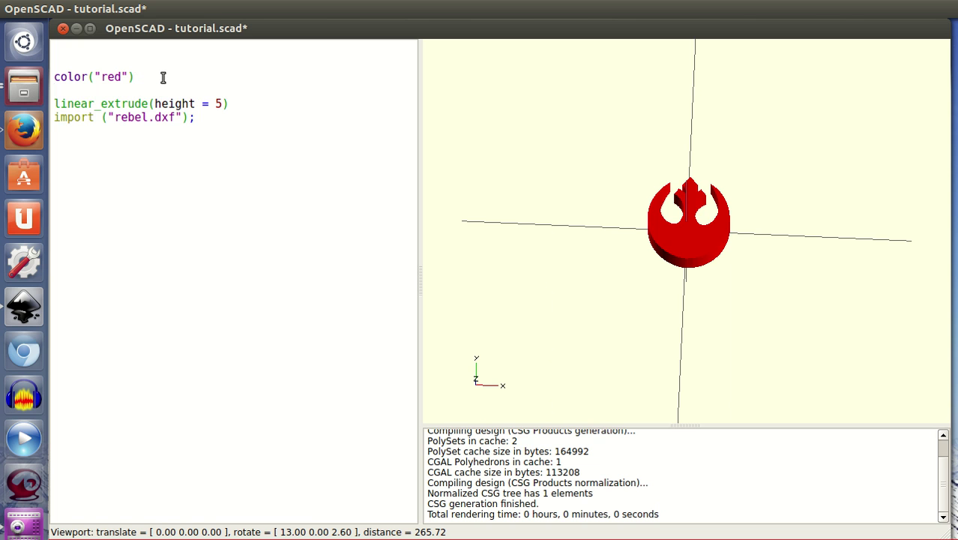
pyautogui.write('sca')
pyautogui.write('le([1')
# Step: Set the scale to [5,5,1] and preview the five-times-wider red logo
pyautogui.write(',1,1')
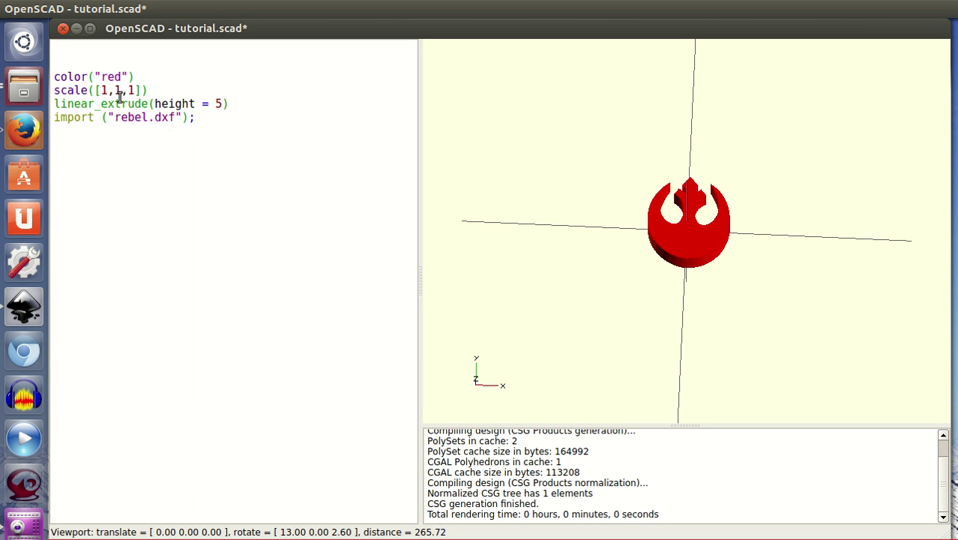
pyautogui.moveTo(694, 374)
pyautogui.mouseDown()
pyautogui.moveTo(672, 278)
pyautogui.moveTo(692, 337)
pyautogui.moveTo(622, 301)
pyautogui.mouseUp()
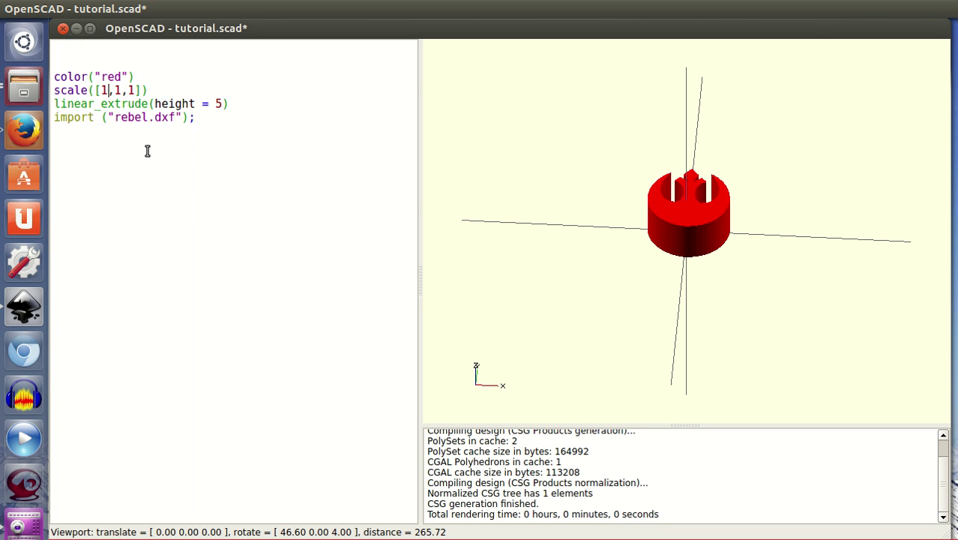
pyautogui.press('BackSpace')
pyautogui.write('5')
pyautogui.press('F5')
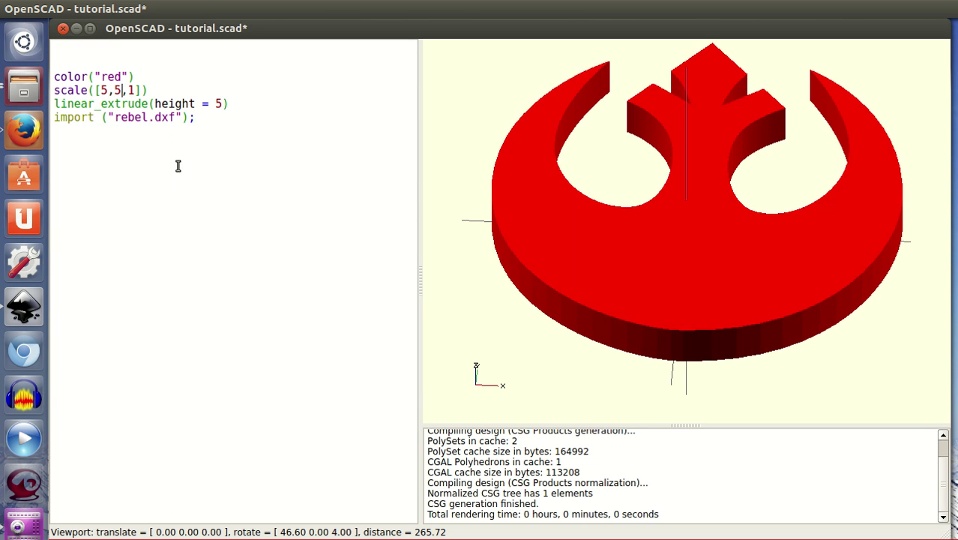
pyautogui.scroll(-4, 611, 281)
pyautogui.moveTo(561, 172); pyautogui.dragTo(706, 317)
# Step: Declare anchura_cm = 5 and use it for the X and Y scale factors
pyautogui.click(164, 51)
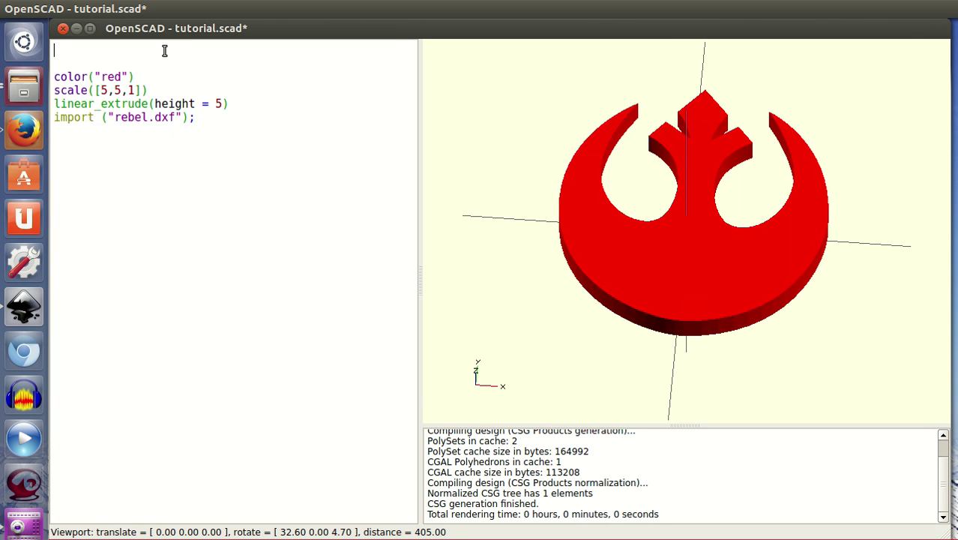
pyautogui.write('anchura_cm = ')
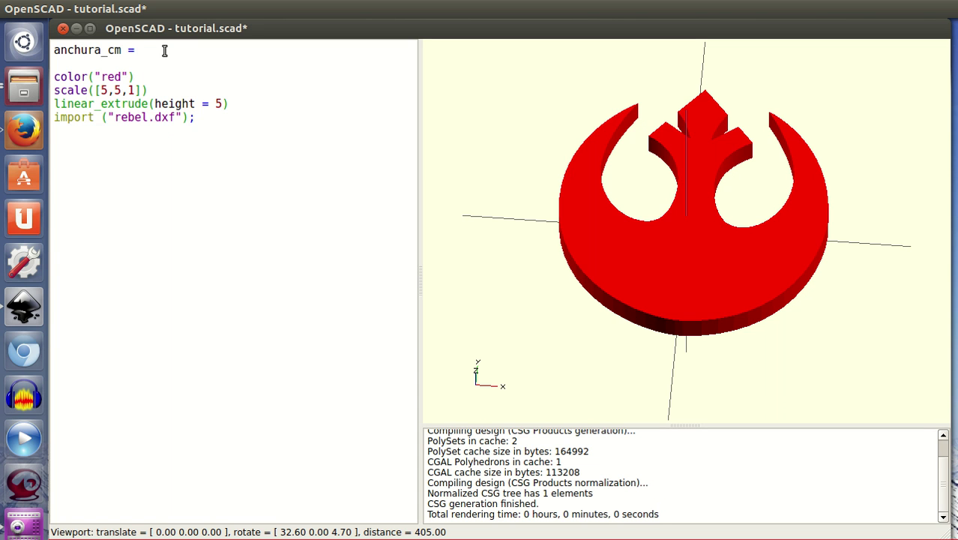
pyautogui.write('5;')
pyautogui.click(106, 89)
pyautogui.press('BackSpace')
pyautogui.write('anc')
pyautogui.press('BackSpace')
pyautogui.press('BackSpace')
pyautogui.write('nchura_cm')
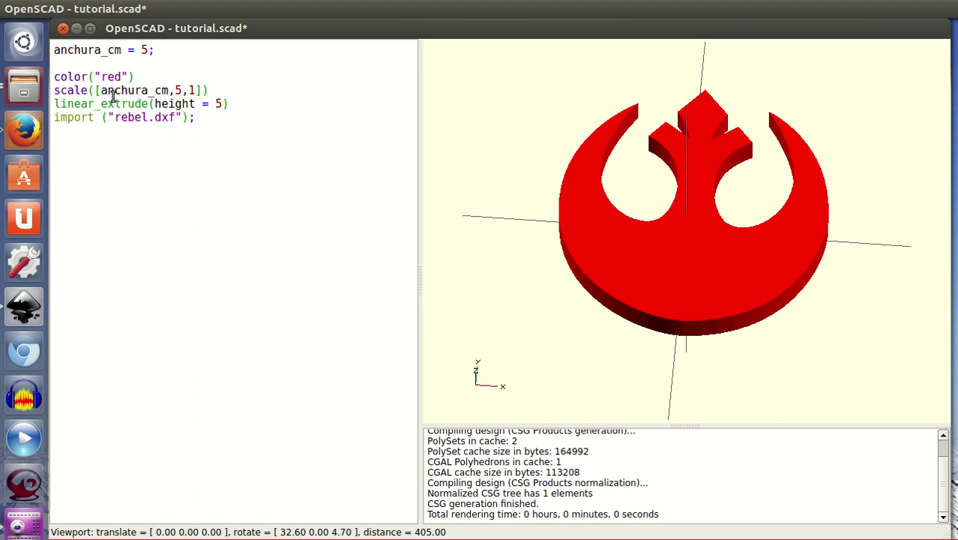
pyautogui.press('Right')
pyautogui.press('Delete')
pyautogui.write('anchura_cm')
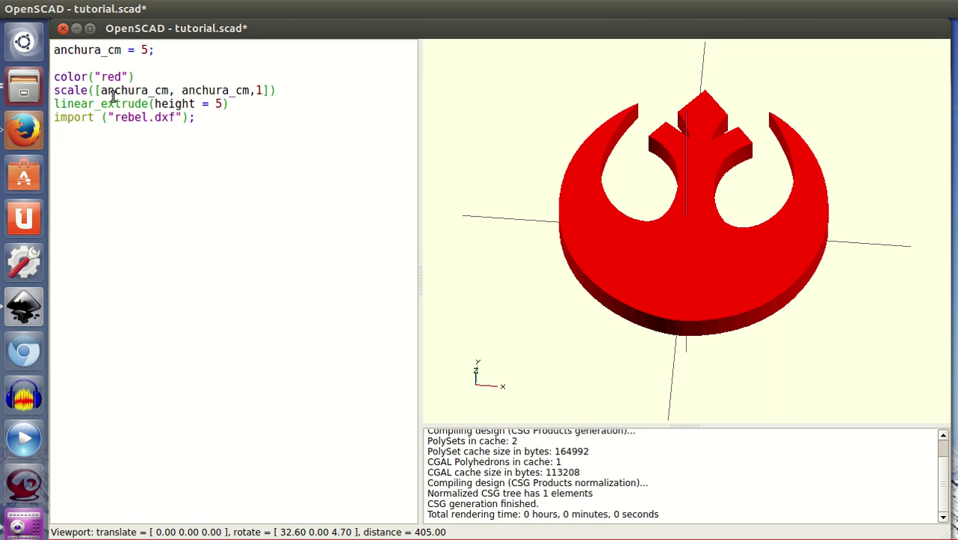
# Step: Change anchura_cm to 10 and preview the larger red logo
pyautogui.moveTo(636, 290)
pyautogui.mouseDown()
pyautogui.moveTo(627, 271)
pyautogui.moveTo(638, 275)
pyautogui.moveTo(627, 283)
pyautogui.moveTo(637, 326)
pyautogui.moveTo(628, 311)
pyautogui.mouseUp()
pyautogui.scroll(-4, 637, 285)
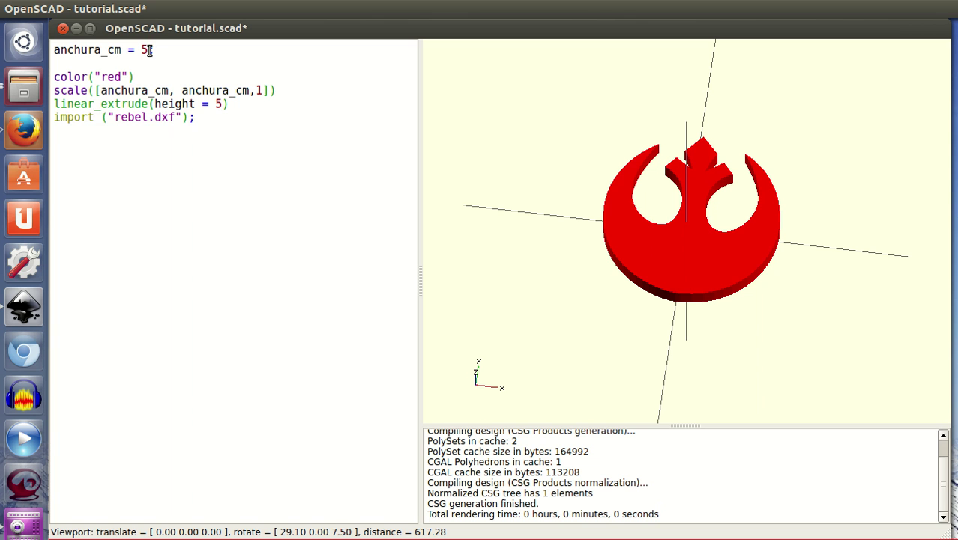
pyautogui.press('BackSpace')
pyautogui.write('10')
pyautogui.press('F5')
pyautogui.scroll(-6, 734, 278)
pyautogui.moveTo(635, 360)
pyautogui.mouseDown()
pyautogui.moveTo(646, 325)
pyautogui.moveTo(629, 336)
pyautogui.moveTo(647, 345)
pyautogui.moveTo(637, 346)
pyautogui.mouseUp()
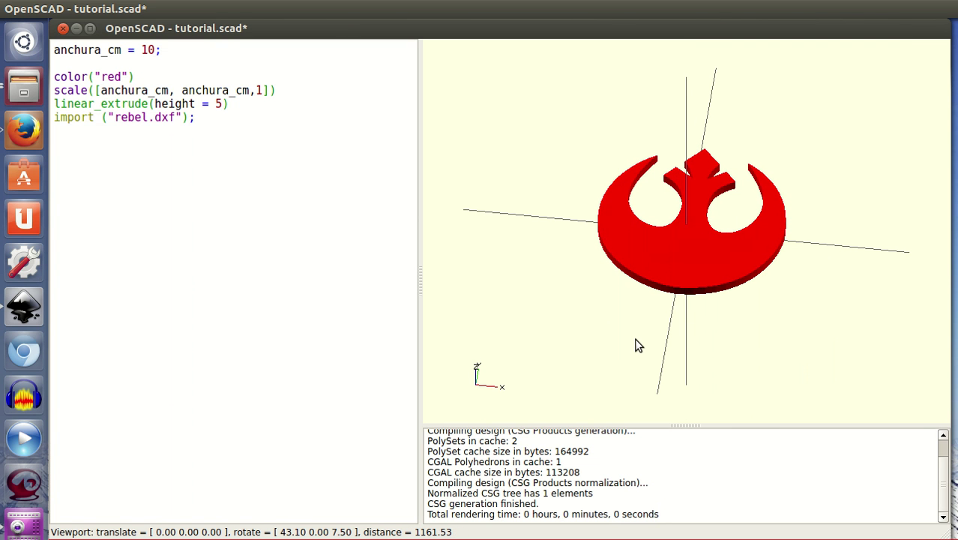